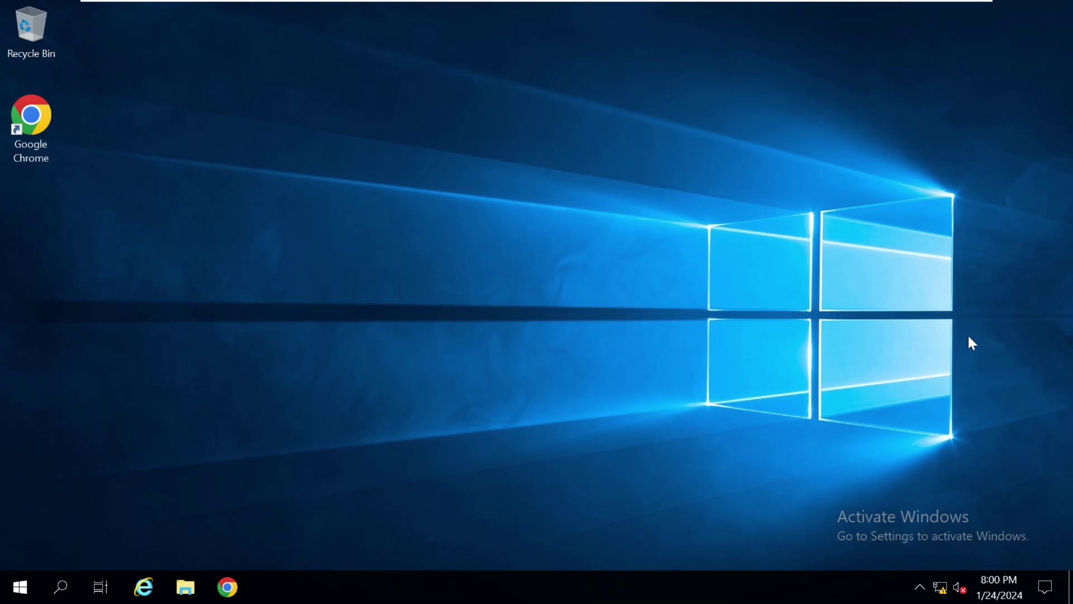
Launch the Commvault CommCell Console and sign in to commserve as admin with the account password
click(20, 587)
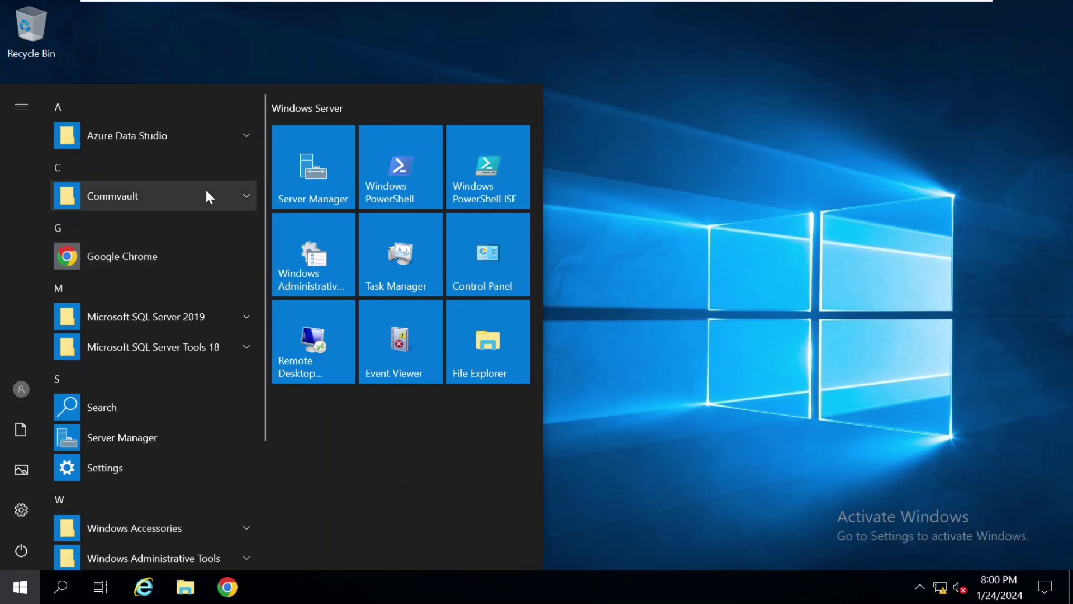
click(206, 191)
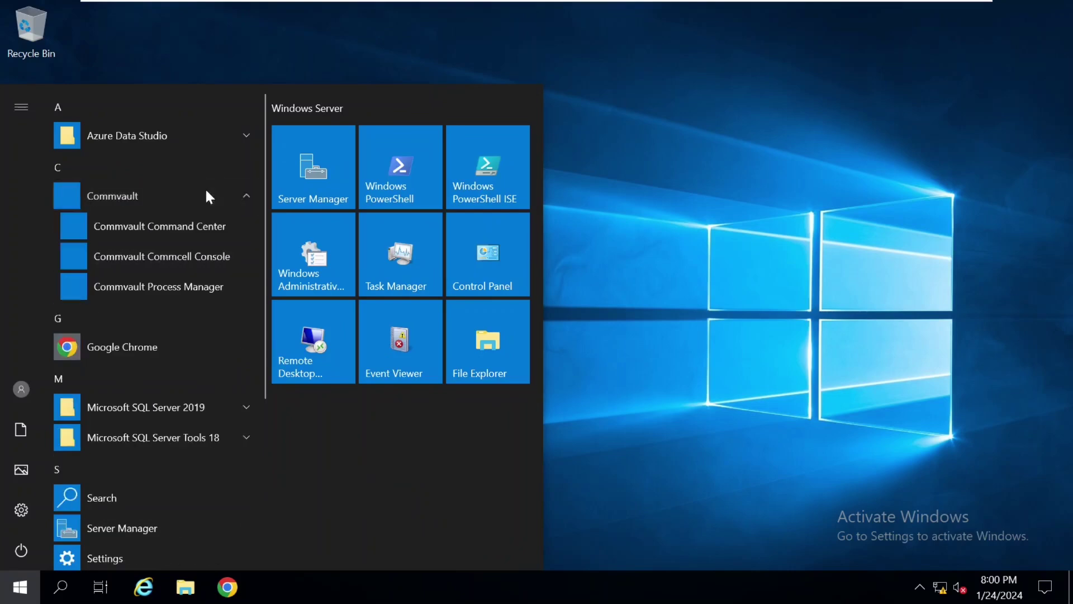
click(164, 266)
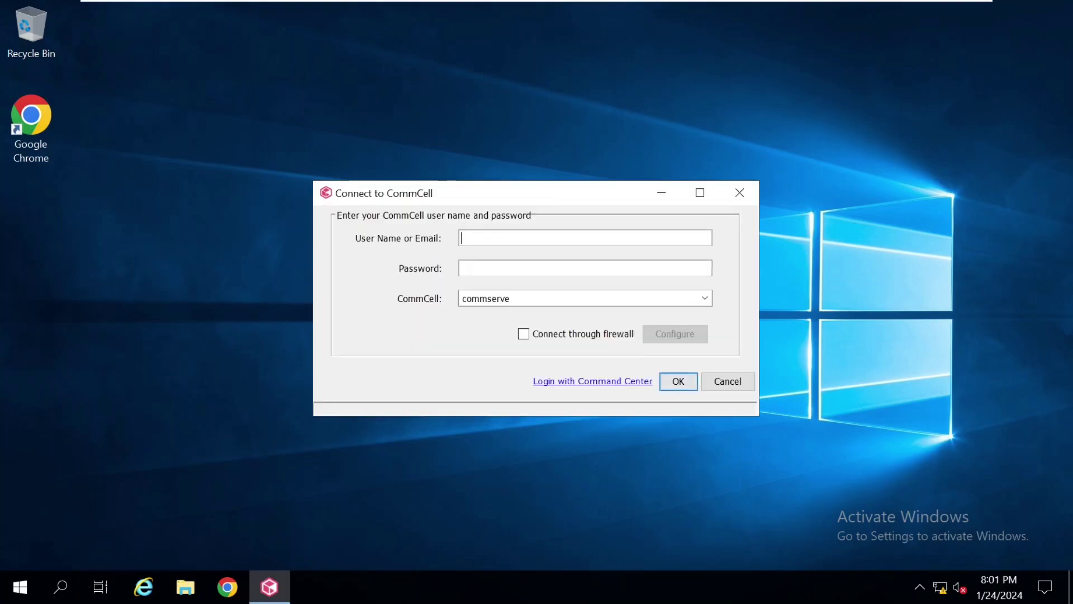
text(admin)
key(Tab)
text(*********)
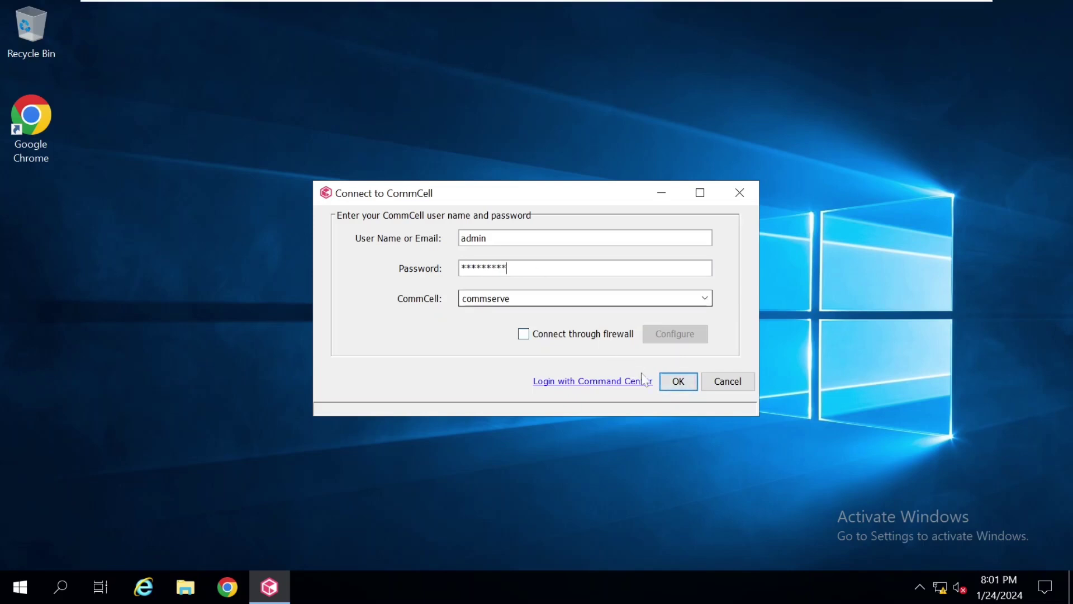
click(679, 382)
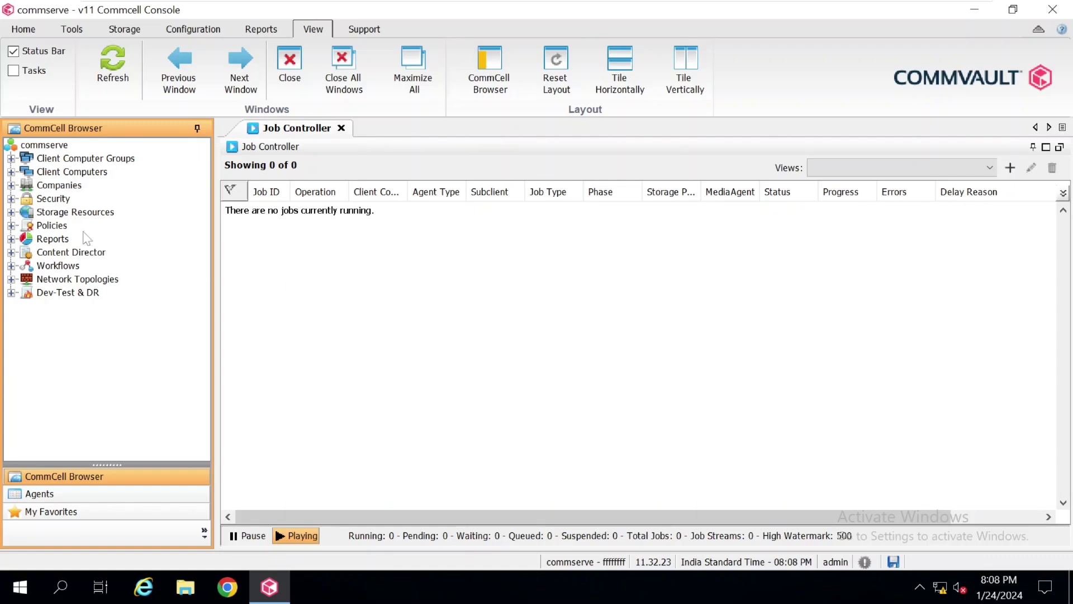
Show the ten Schedule Policies under Policies and bring up their actions menu
double_click(52, 227)
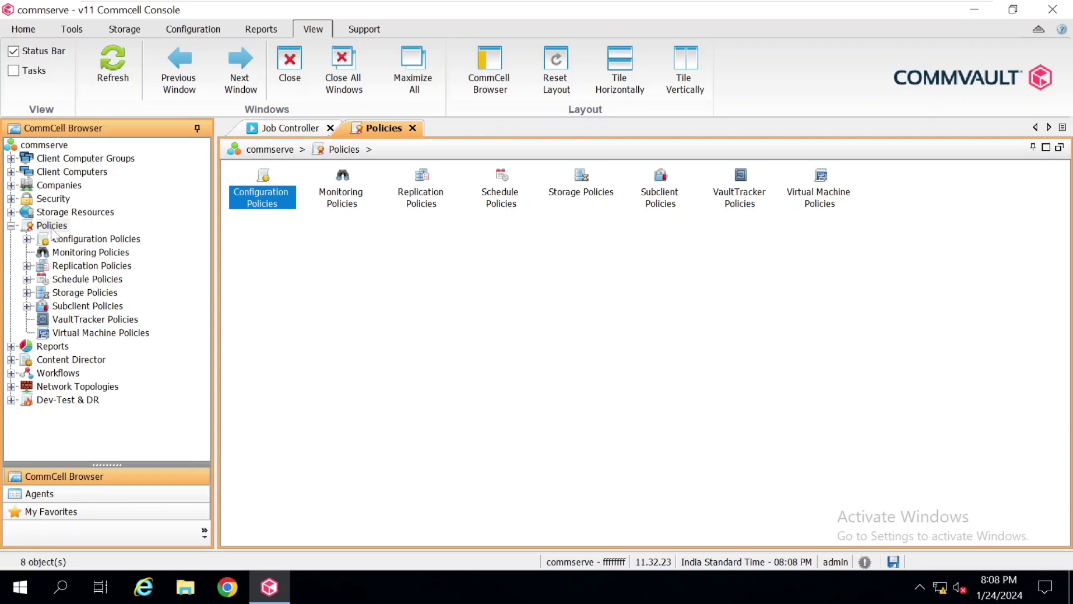
click(110, 281)
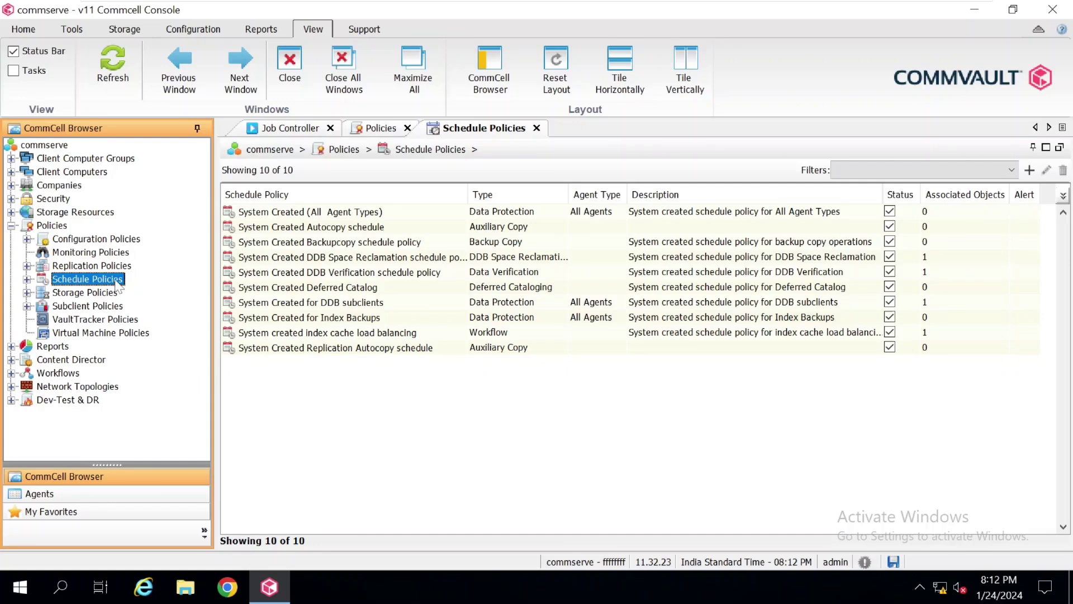
right_click(118, 284)
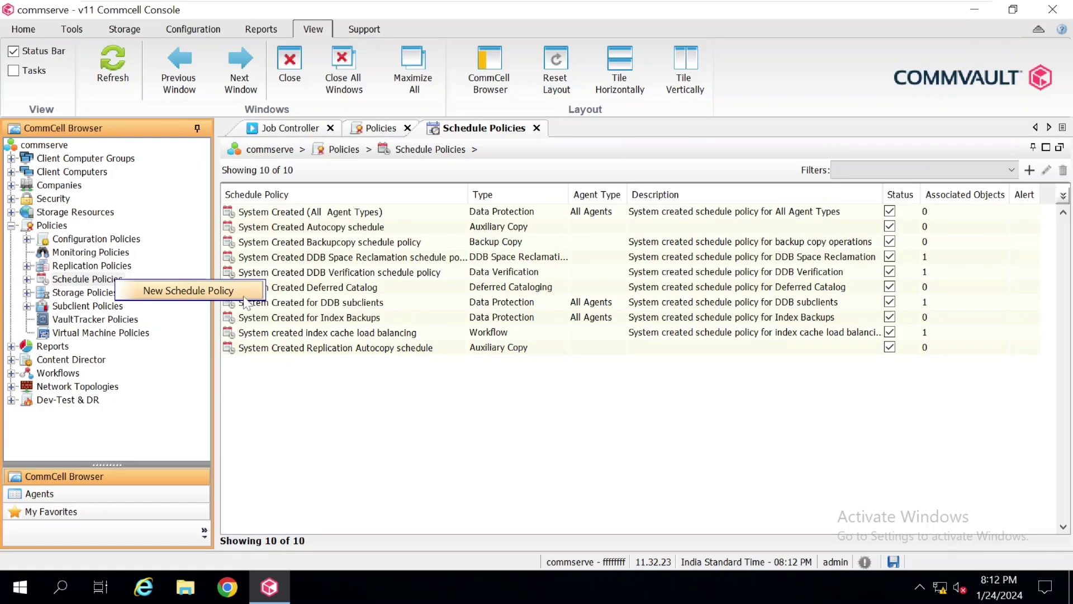
Create a new schedule policy named 'Schedule Policy-Virtual Machine' with type Data Protection
click(244, 297)
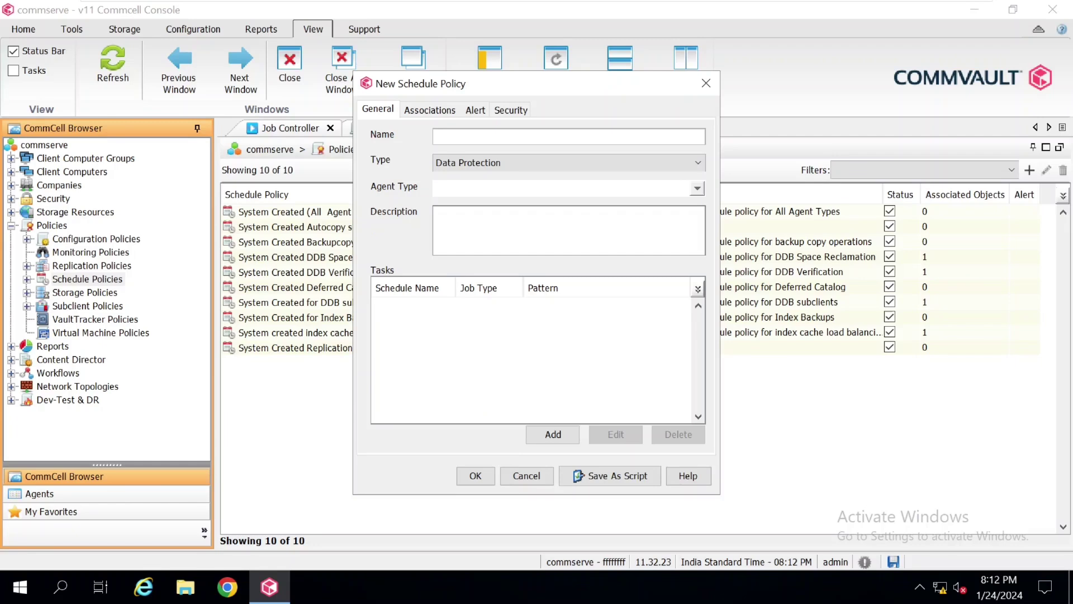
text(Schedule Policy-Virtual Machine)
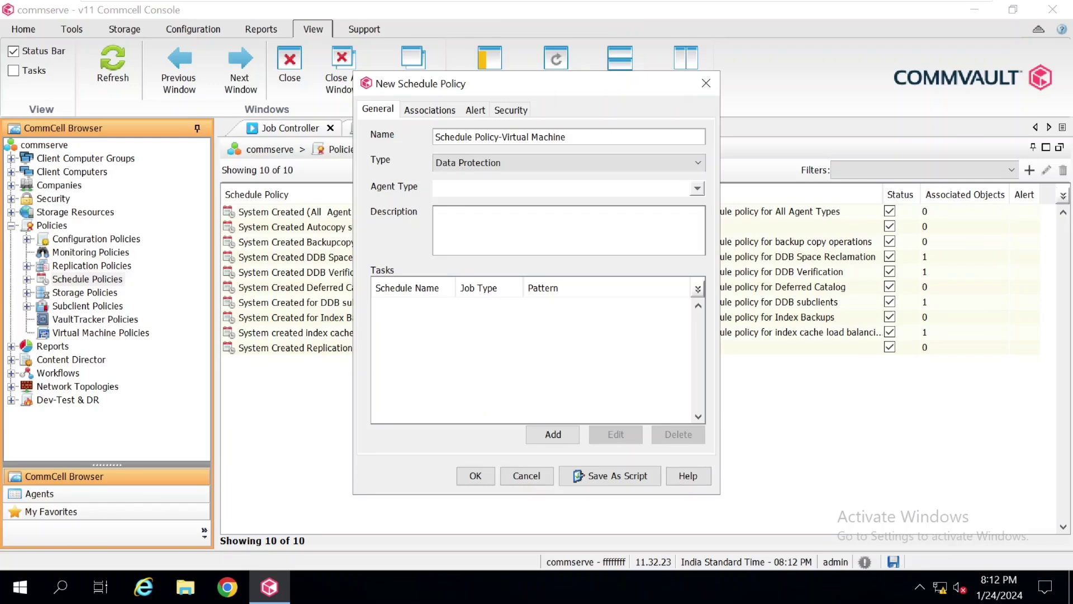
key(Tab)
click(511, 167)
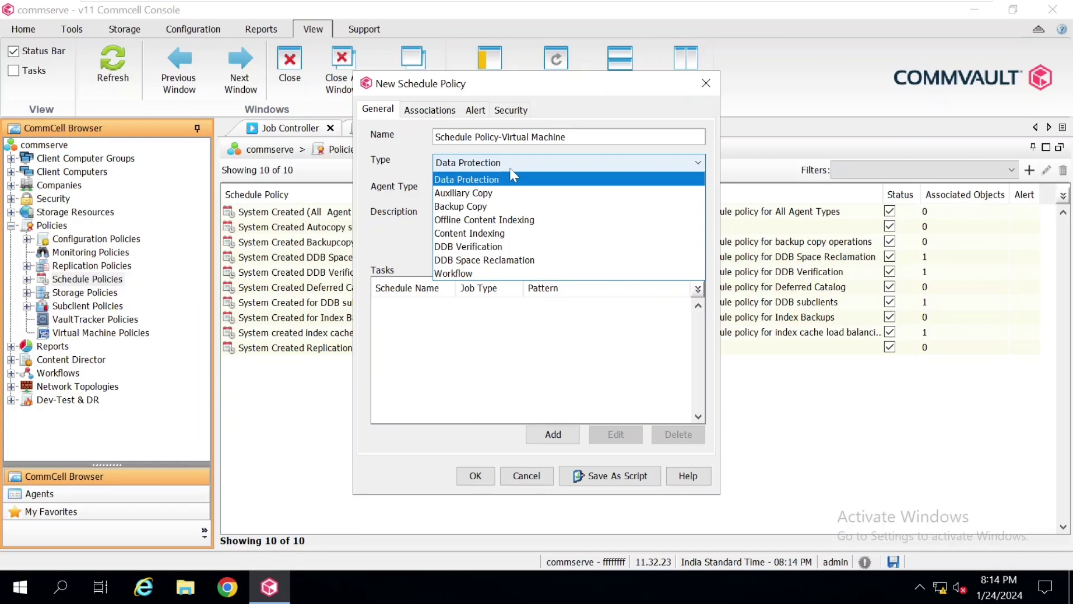
click(551, 182)
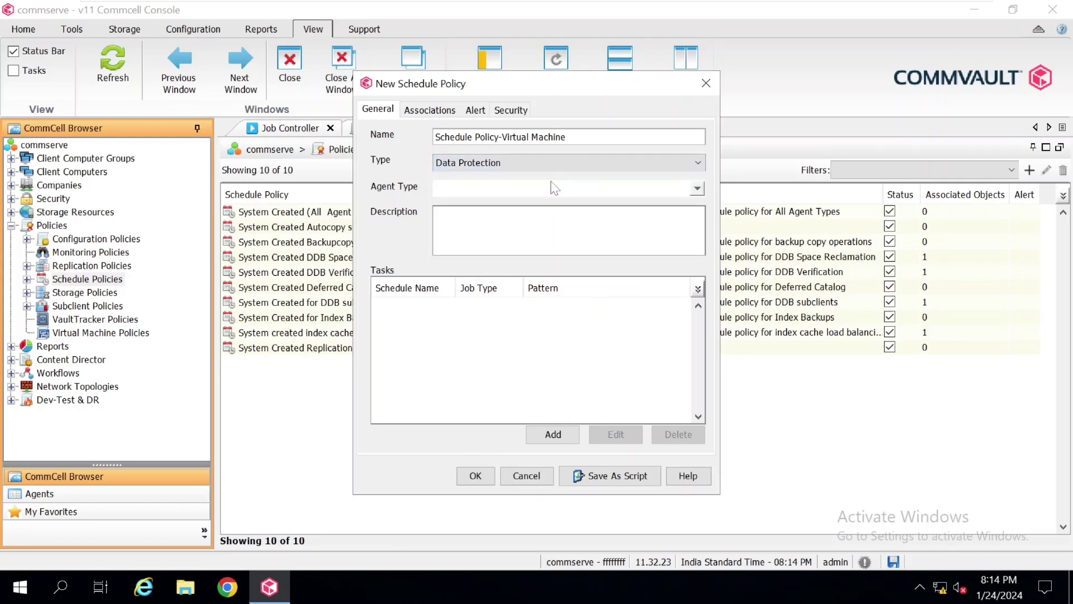
click(695, 191)
Search agent types for 'virtual' and tick Virtual Server
drag(760, 247, 755, 362)
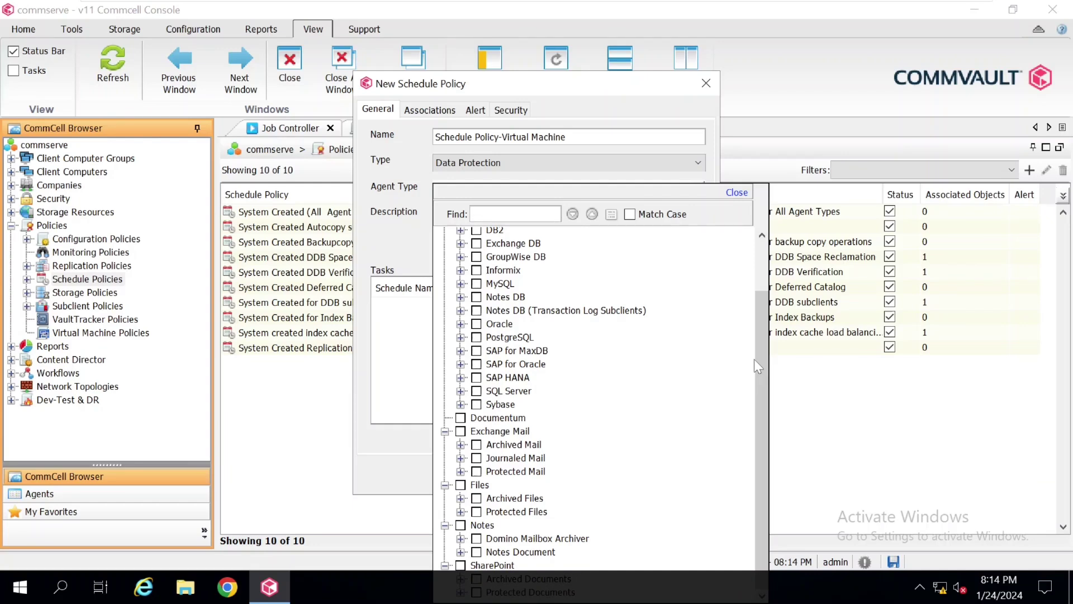
text(vi)
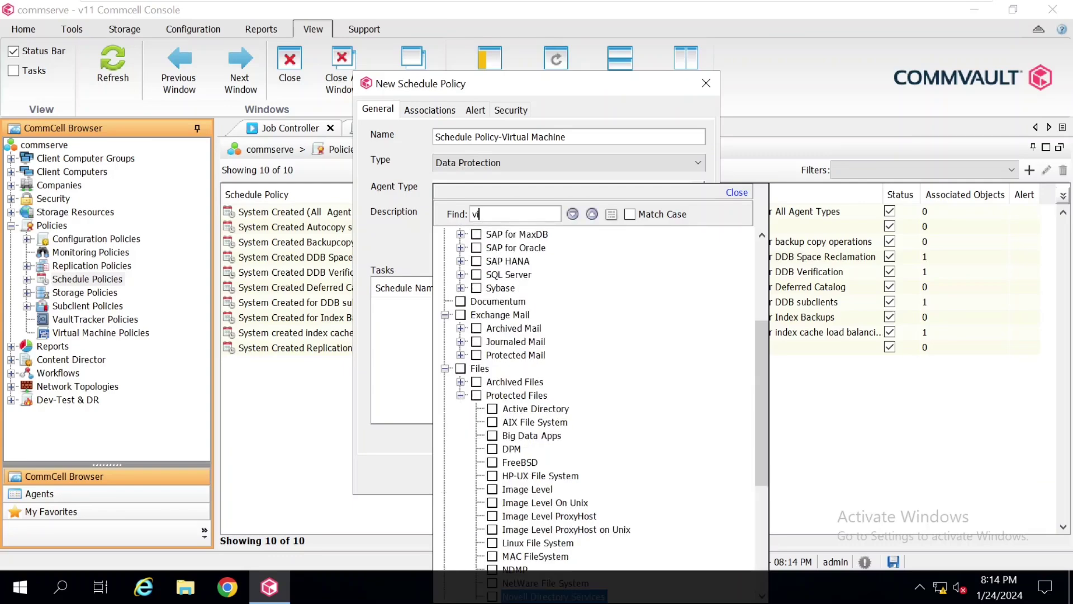
text(rt)
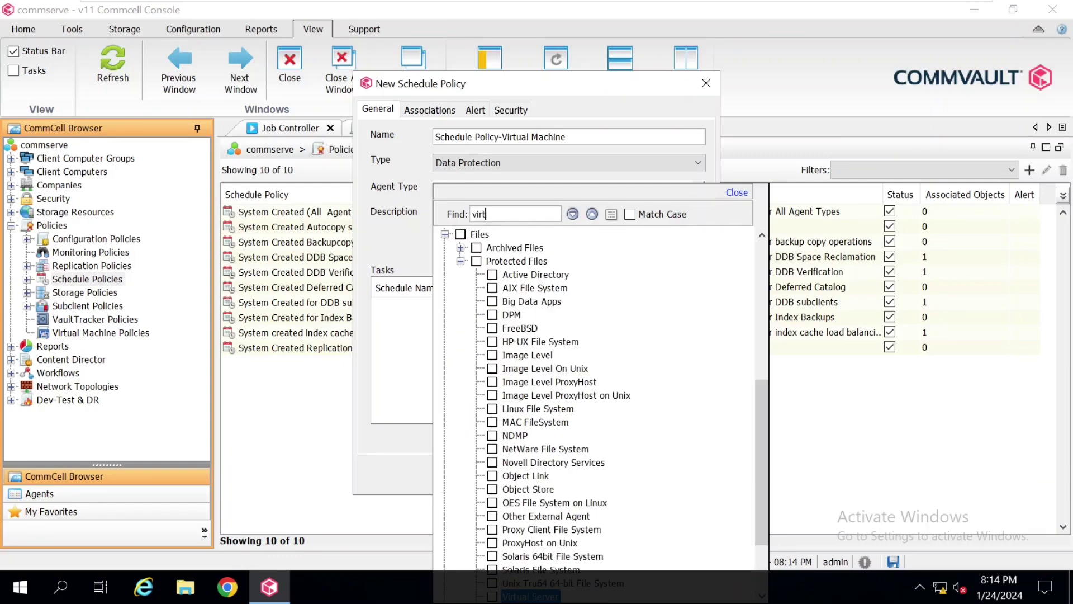
text(ual)
drag(767, 395, 767, 438)
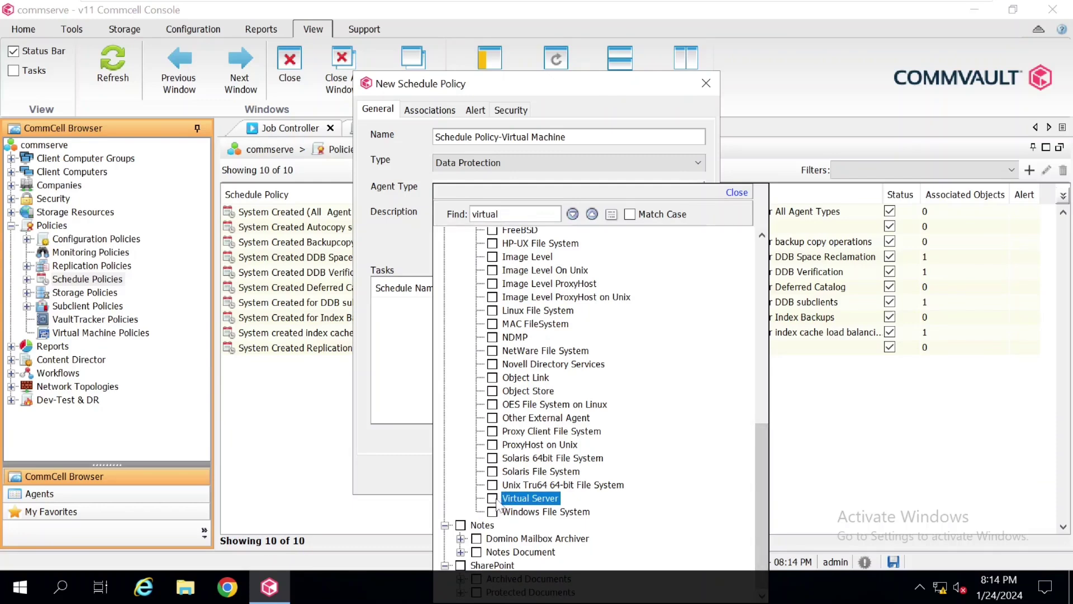
click(492, 498)
click(493, 516)
click(760, 376)
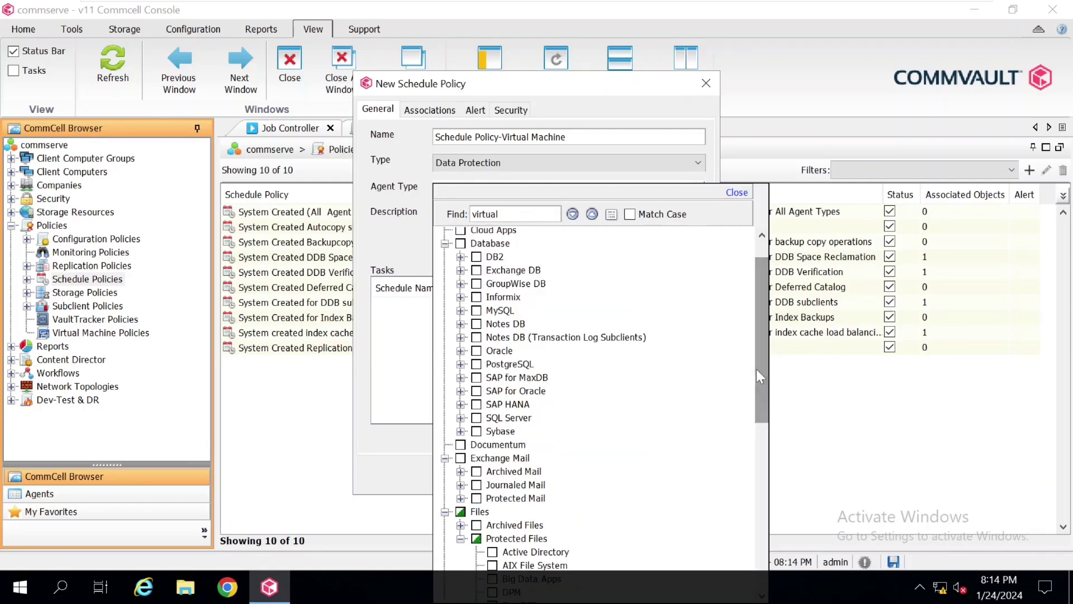
click(477, 311)
click(477, 338)
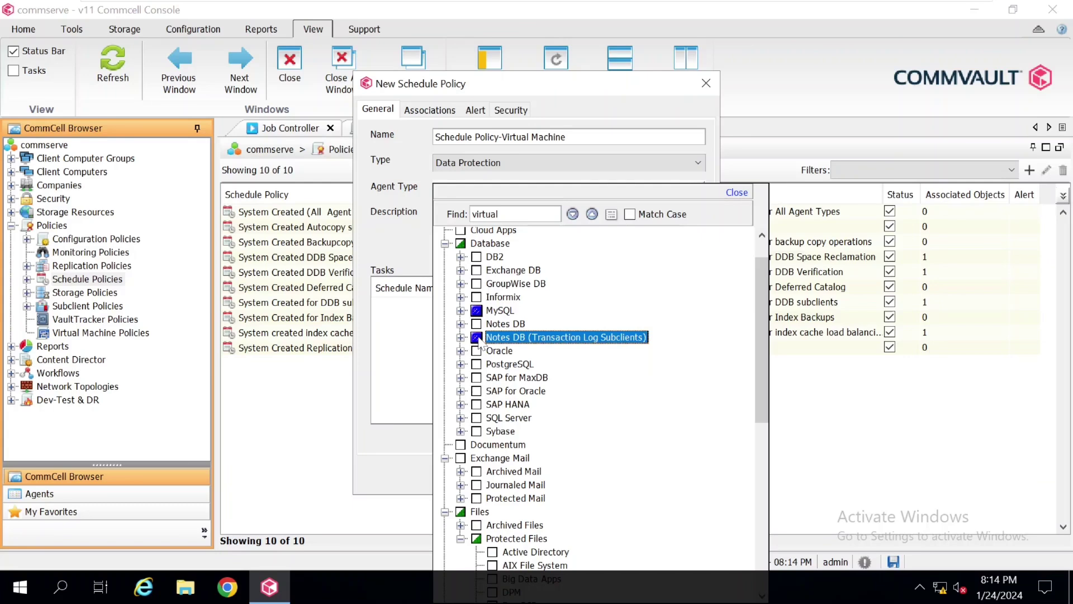
click(477, 311)
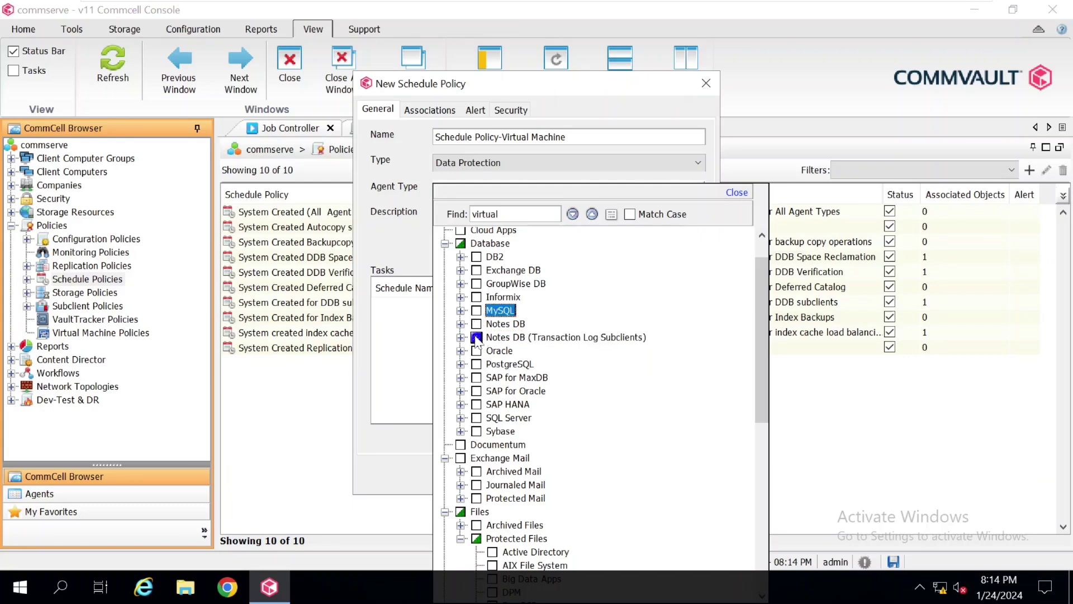
click(476, 338)
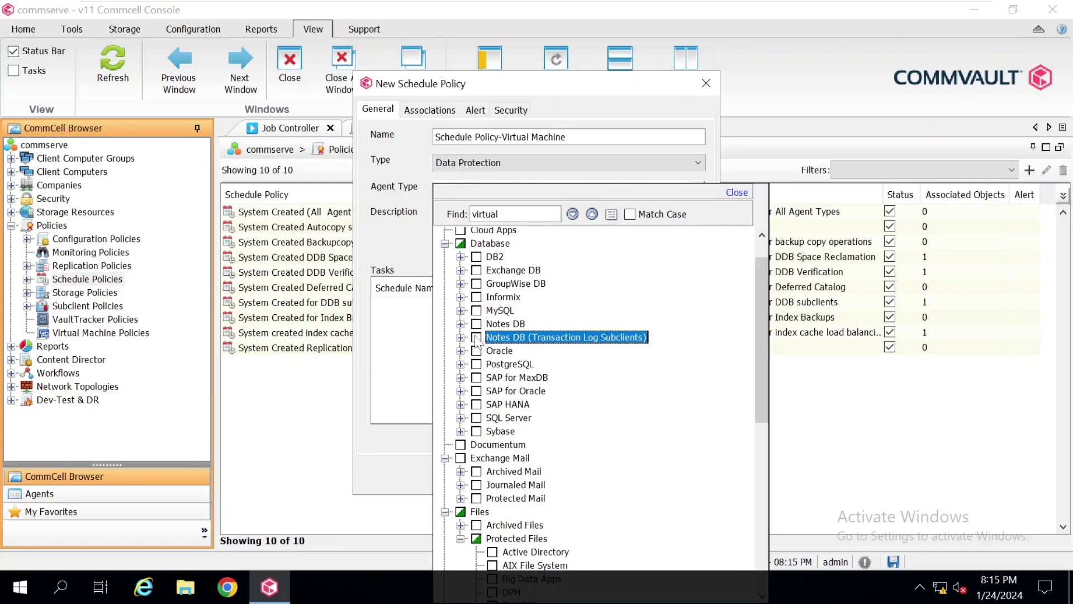
click(396, 337)
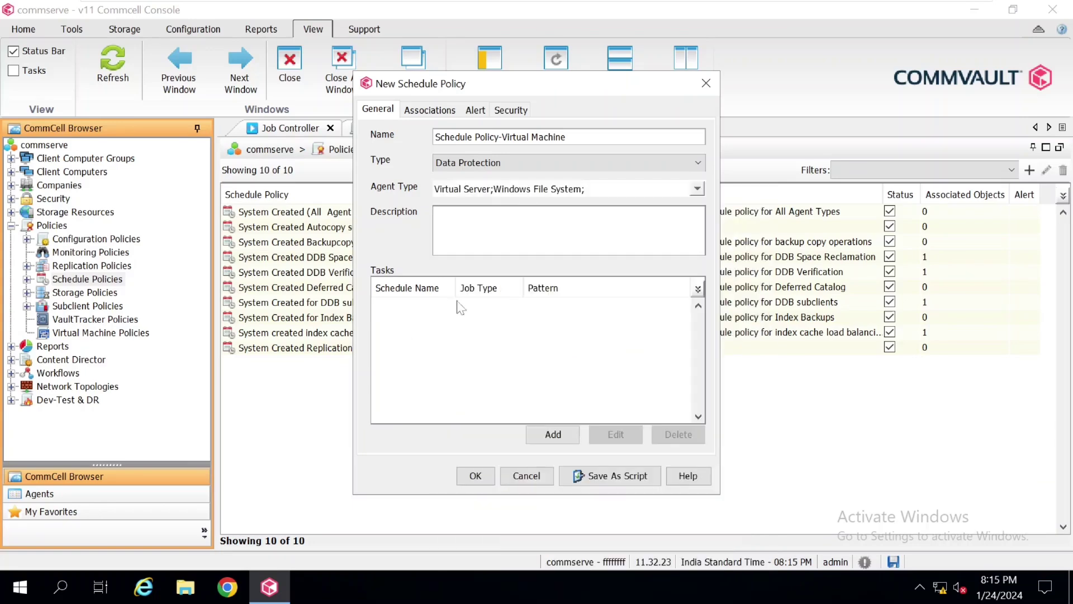
Untick Windows File System so Virtual Server is the only agent type
click(596, 188)
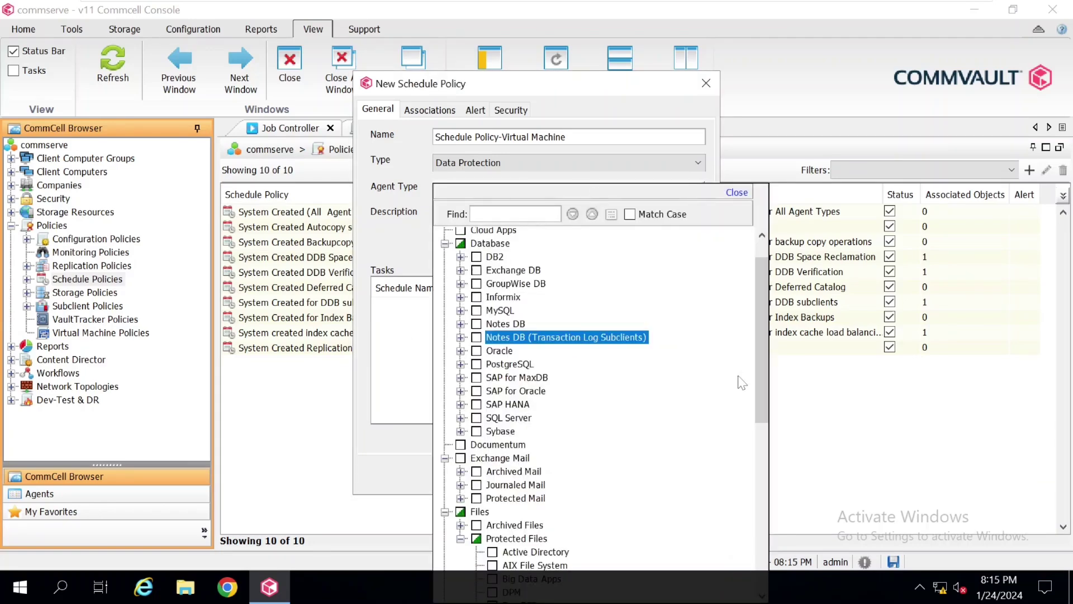
scroll(766, 378, down, 10)
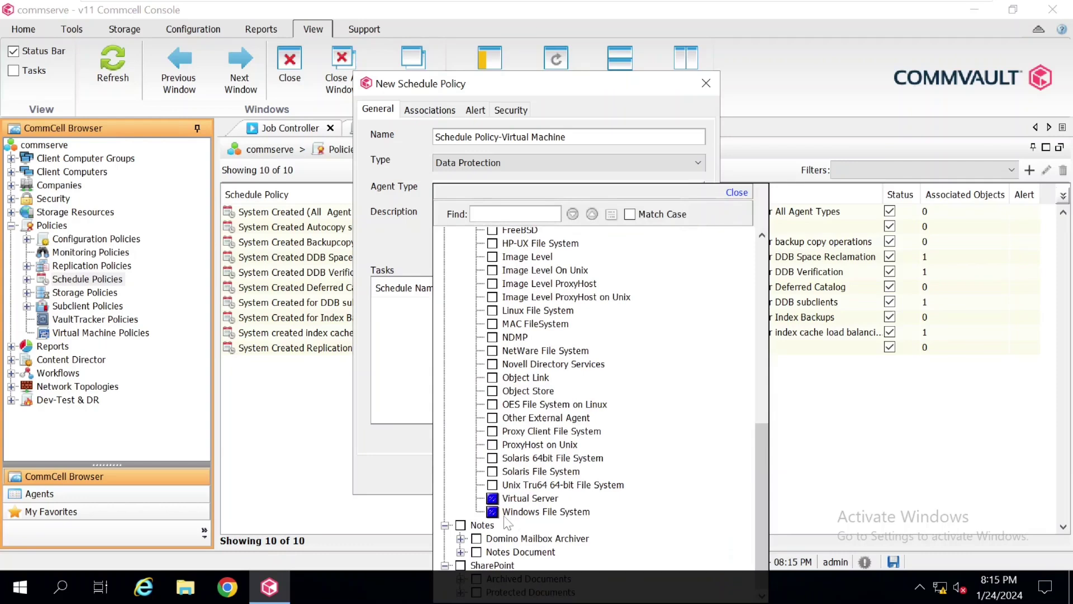
click(493, 513)
click(428, 394)
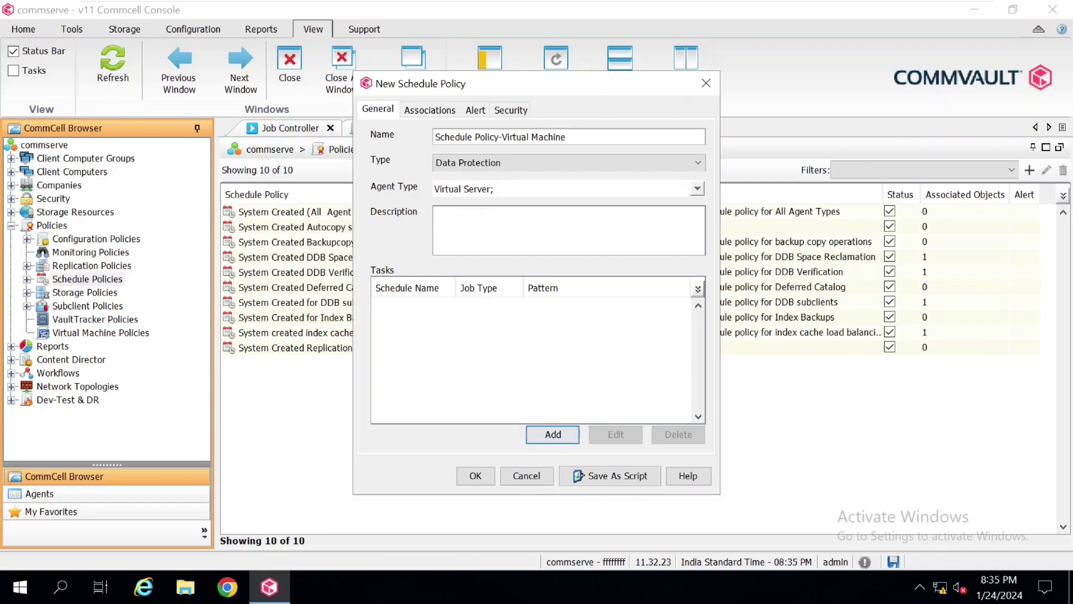
Enter the policy description 'Virtual Machine for Production Backup'
text(Virtual Machine for )
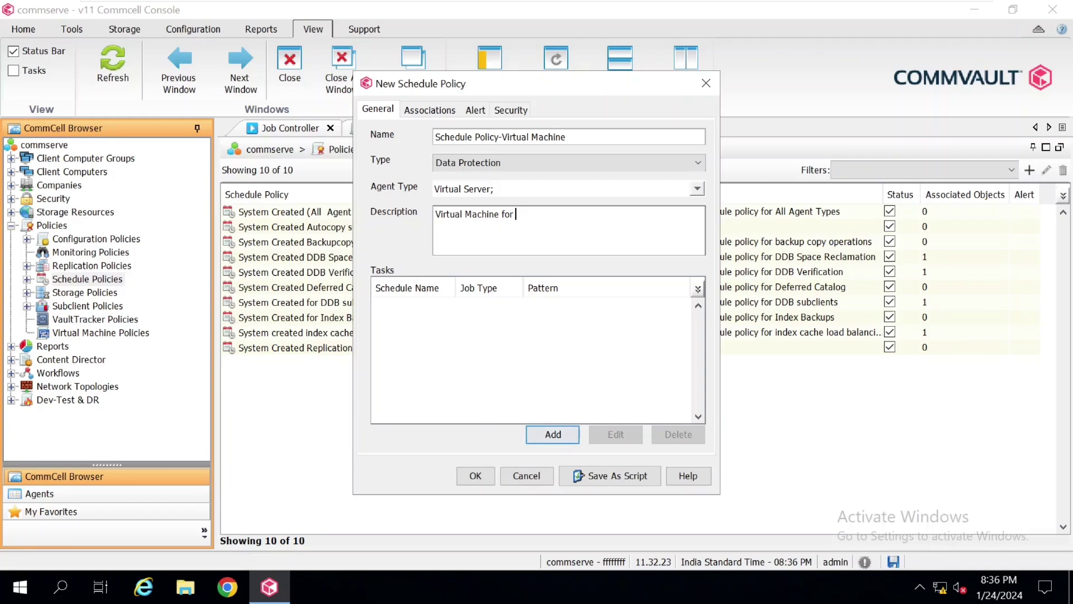
text(Production Back)
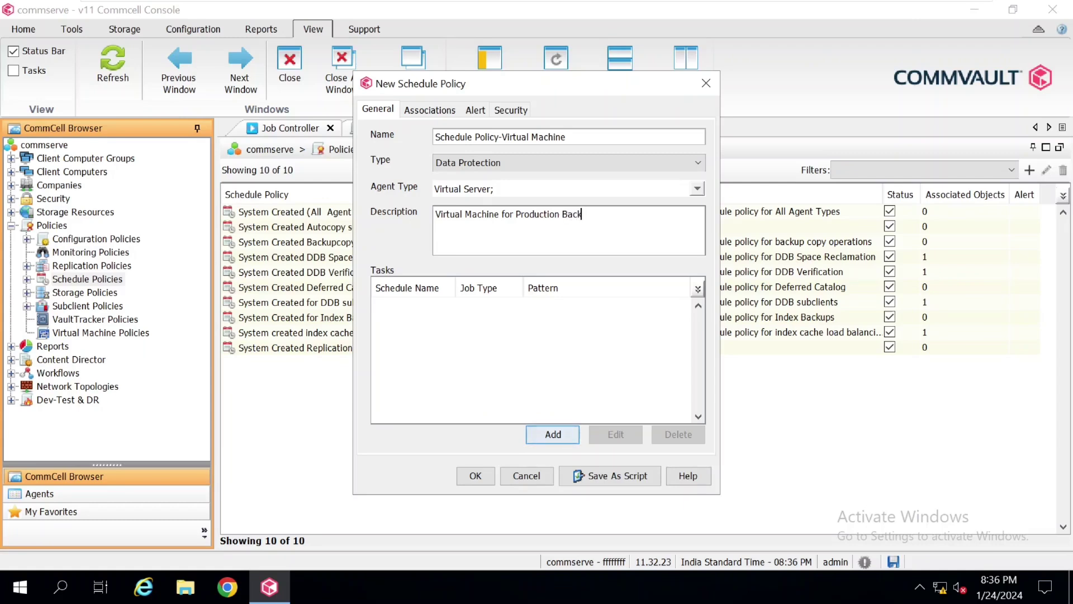
text(up)
key(Tab)
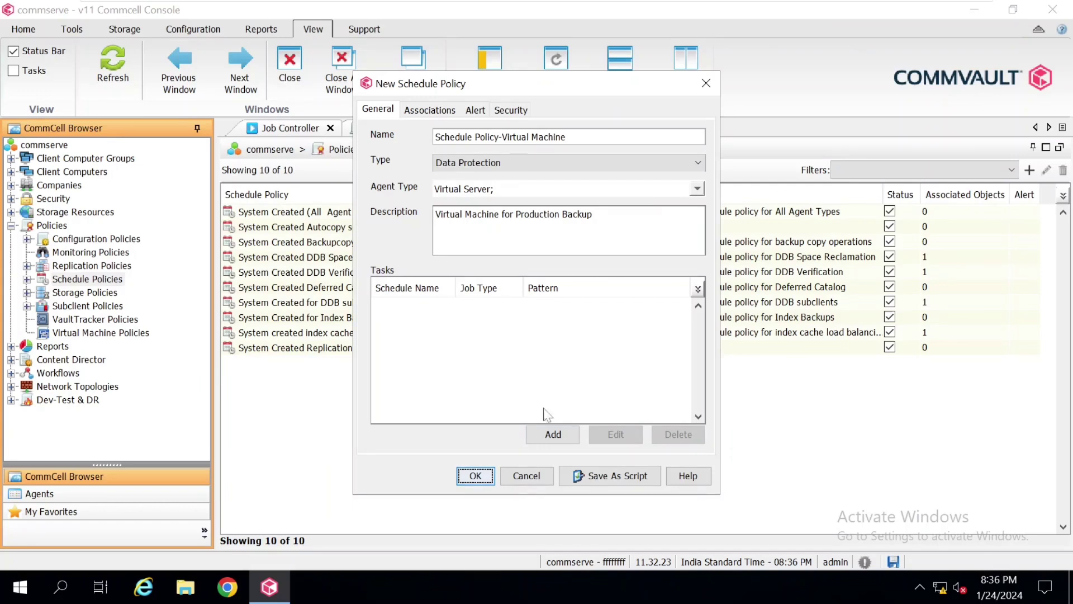
Add a new backup task to the policy and set it to Full backup
click(566, 439)
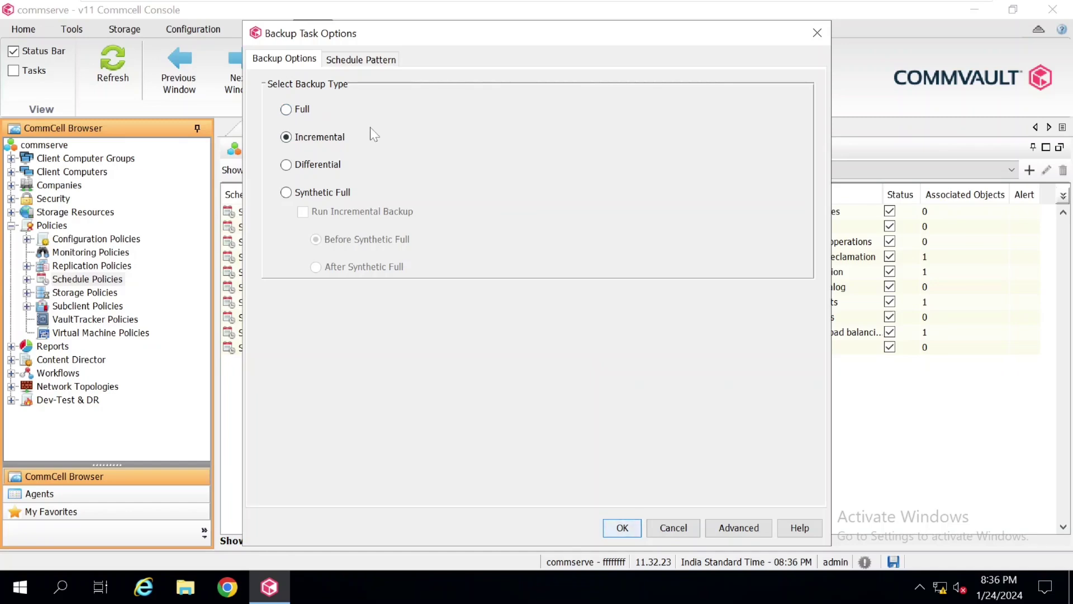
click(296, 113)
Name the backup task's schedule 'Monthly Full'
click(387, 62)
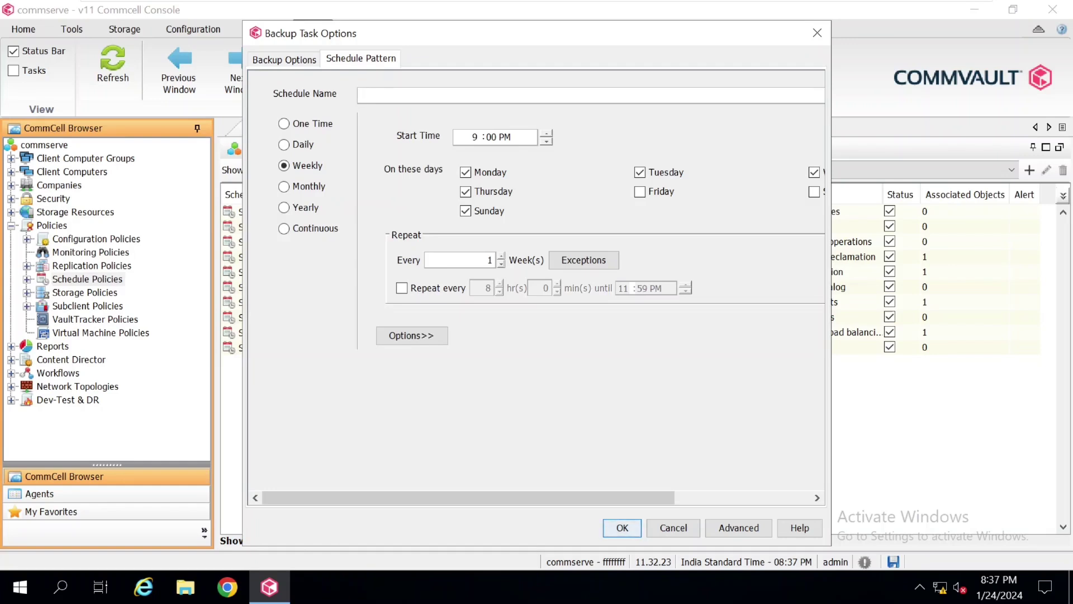
text(d)
key(BackSpace)
text(Mo)
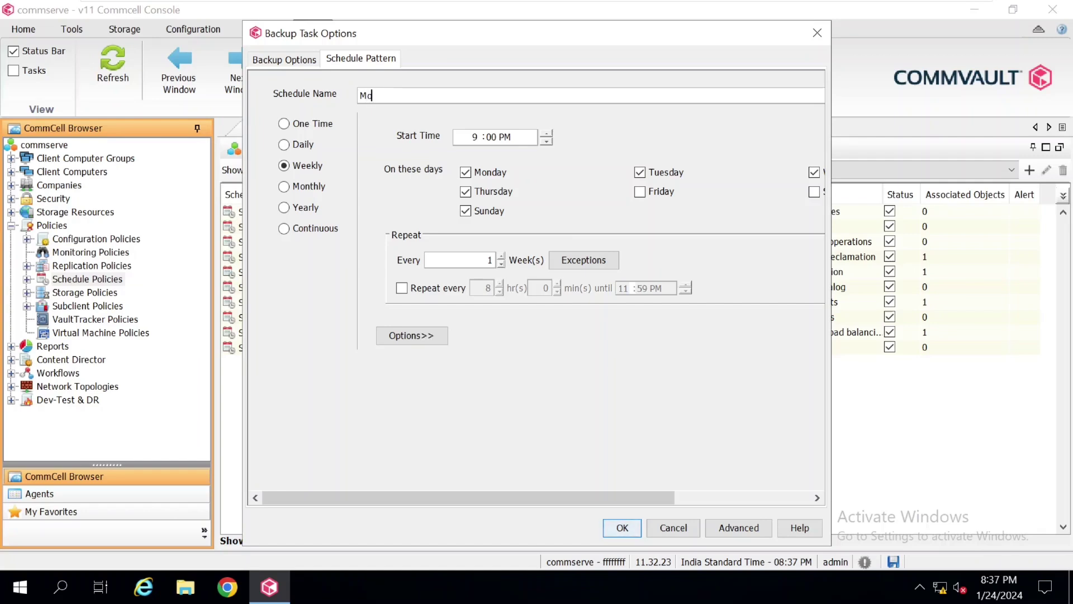
text(nthly Full)
Switch the schedule to a Monthly pattern starting at 9:00 PM
click(302, 192)
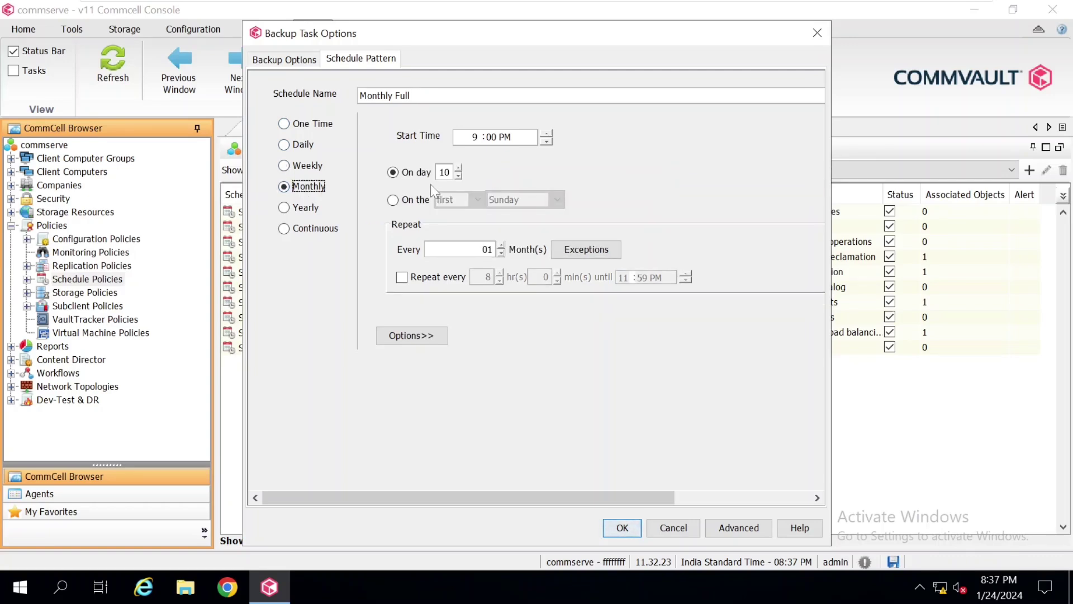
click(474, 137)
click(518, 138)
key(Tab)
Run it on day 1 of each month, with repeat within the day left off
click(404, 202)
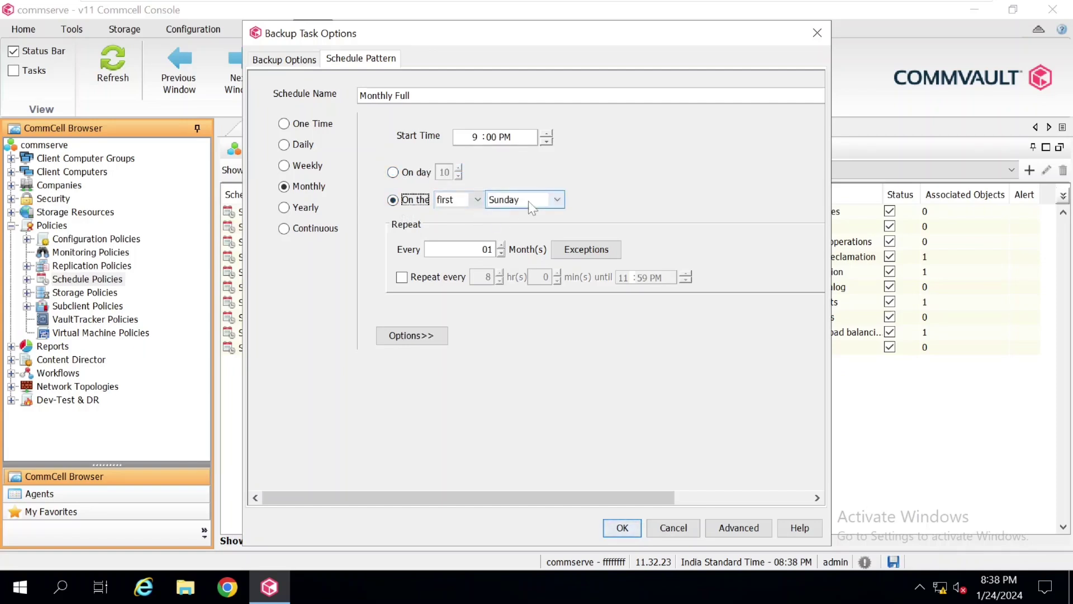
click(416, 173)
key(Tab)
key(ctrl+a)
text(1)
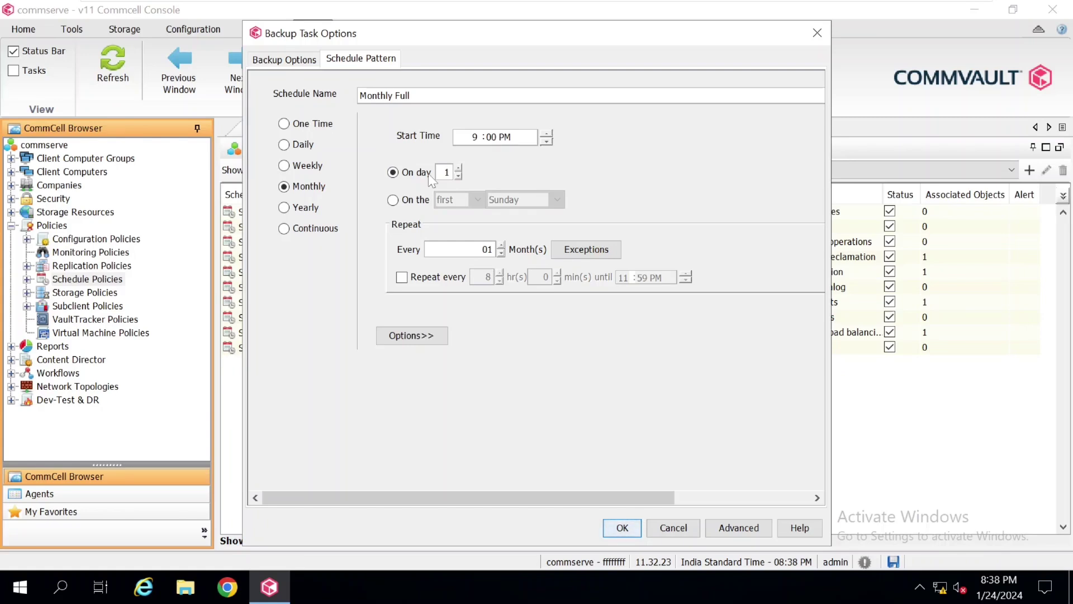
click(402, 277)
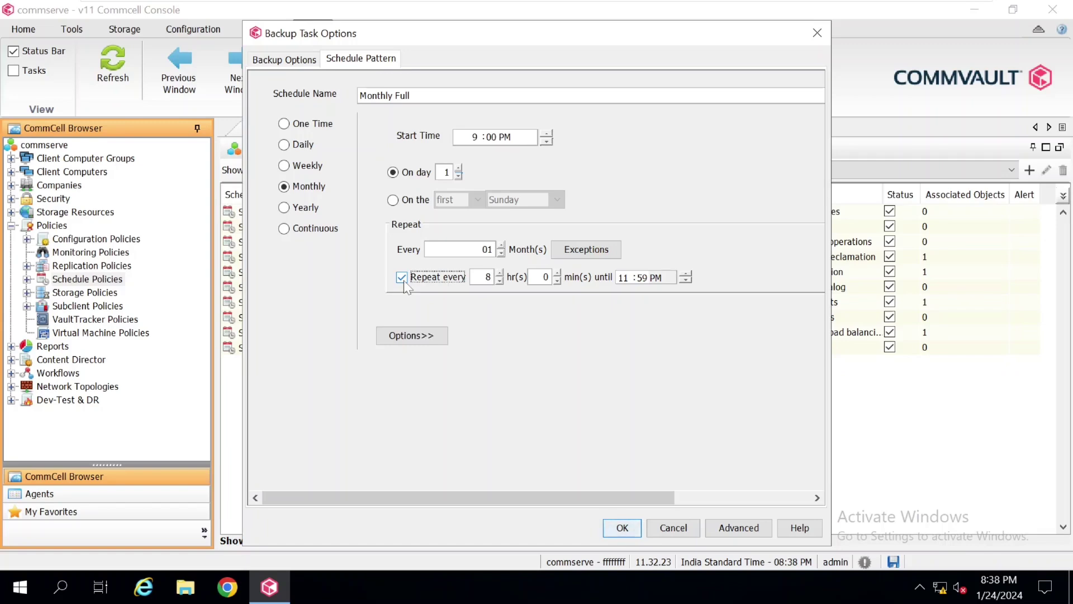
click(402, 277)
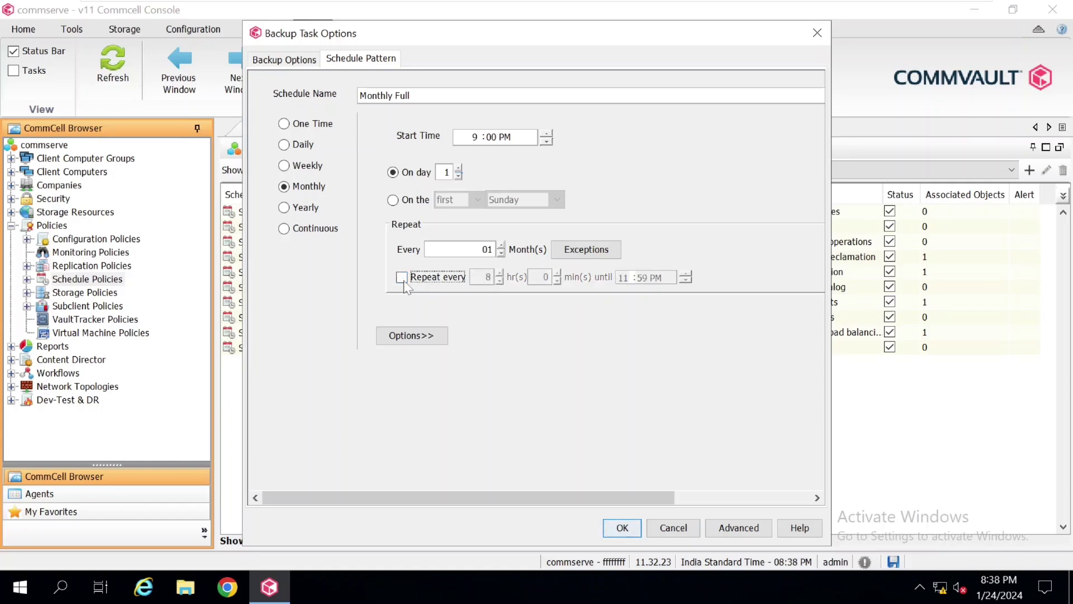
Save the Monthly Full task into the policy's Tasks list
click(623, 528)
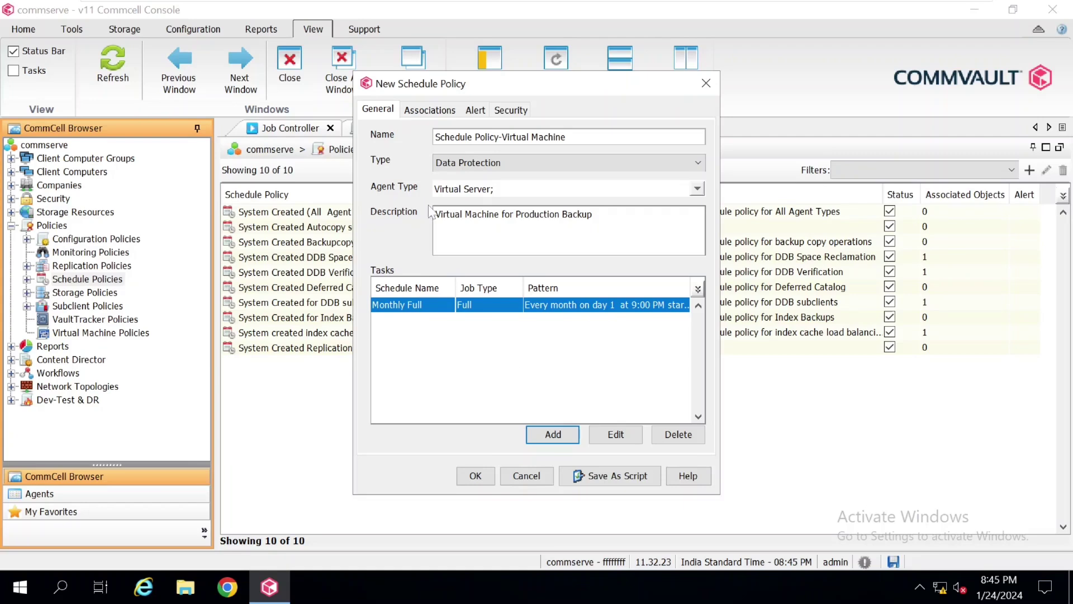
Associate the policy with commserve's Virtual Server agent and save it
click(447, 112)
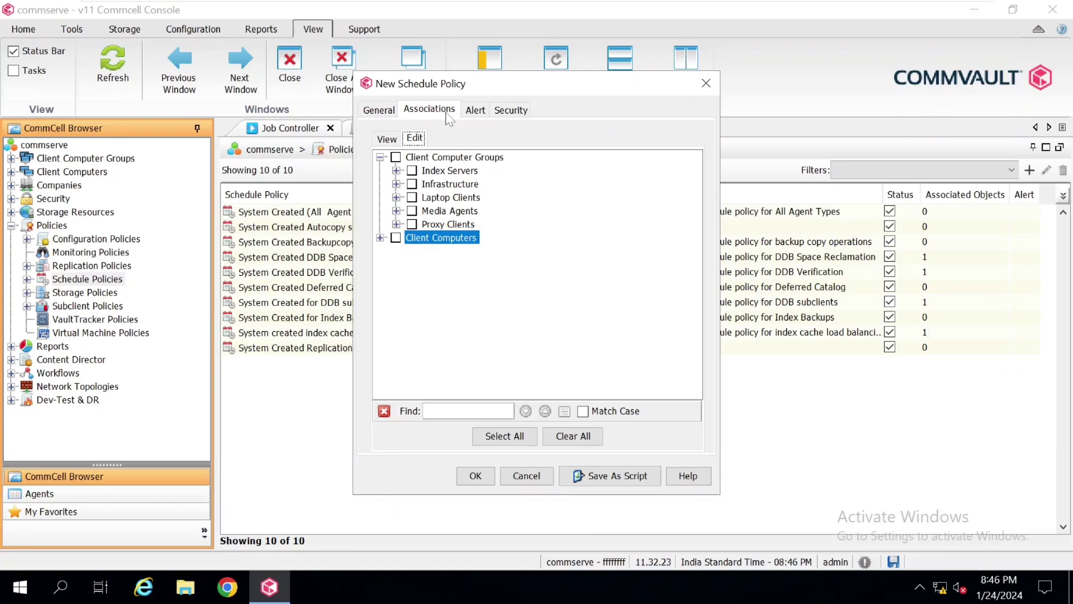
click(380, 238)
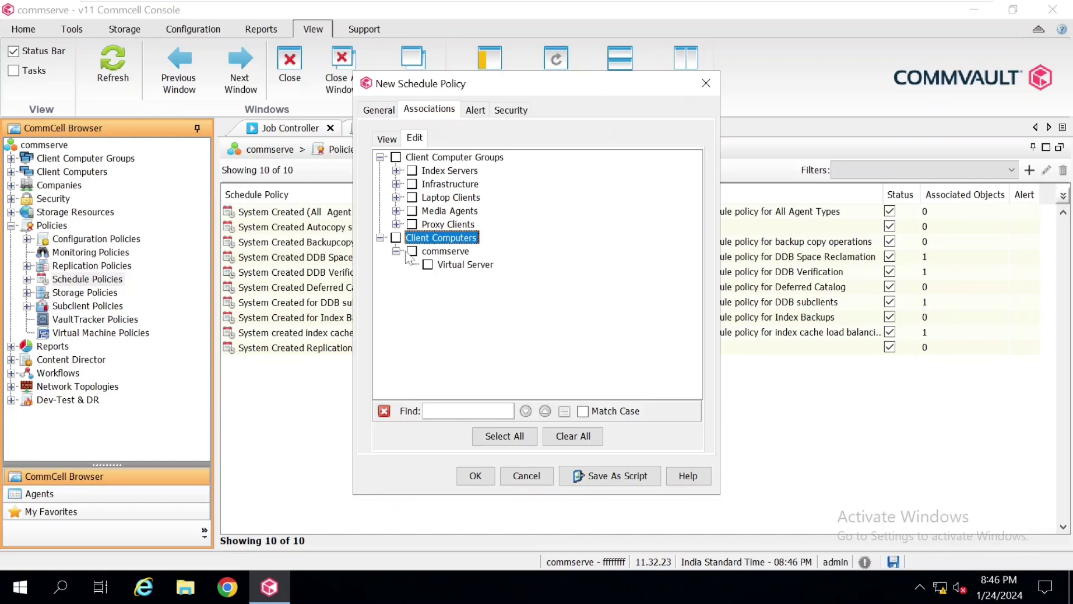
click(428, 265)
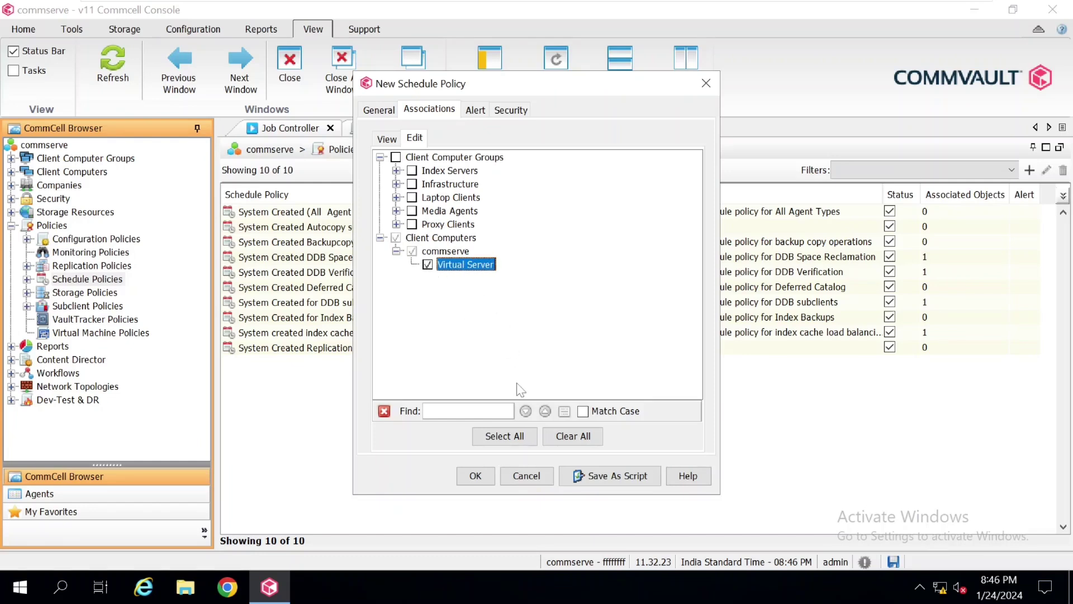
click(491, 469)
click(86, 279)
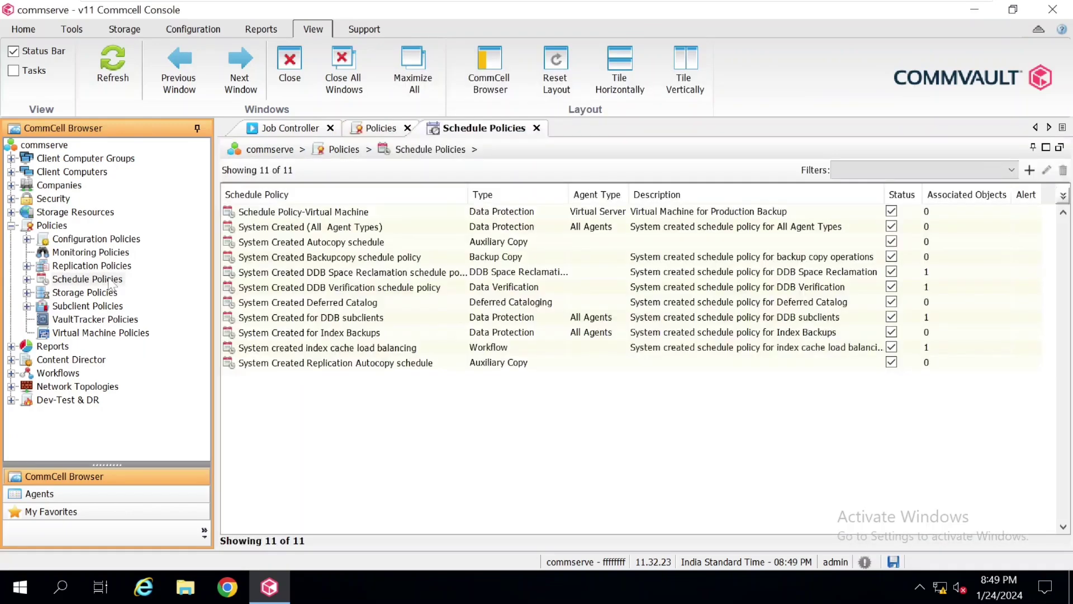
click(469, 448)
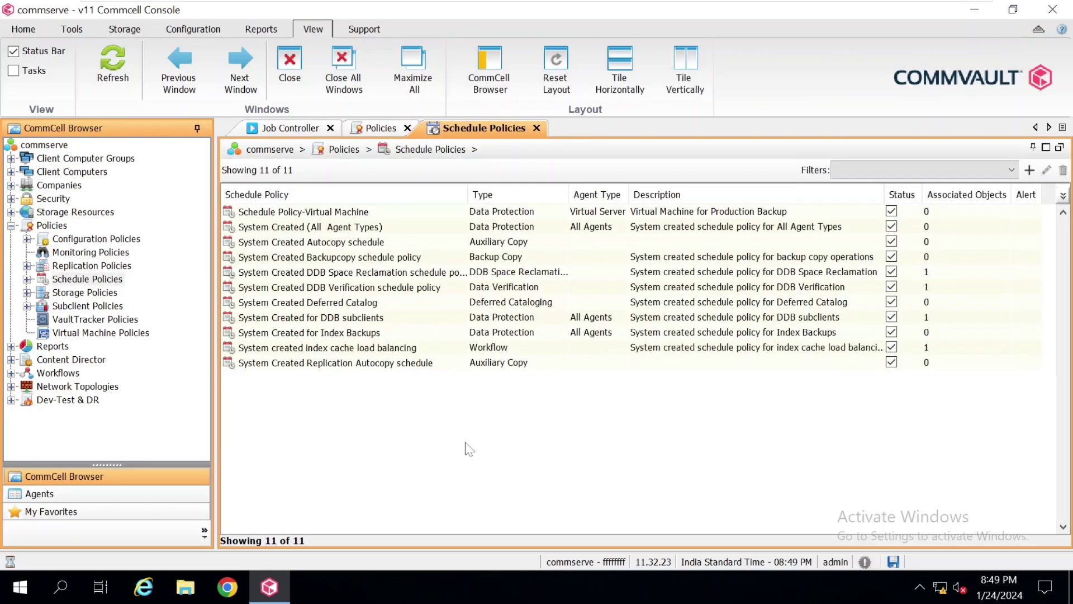
Open the context menu for the Schedule Policy-Virtual Machine policy
click(429, 215)
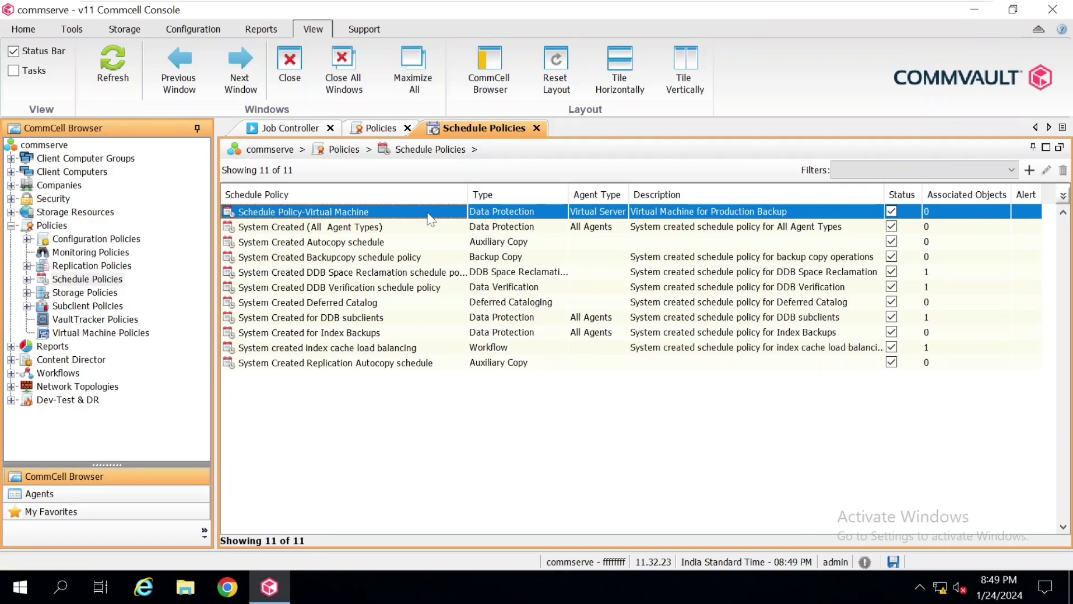
right_click(430, 218)
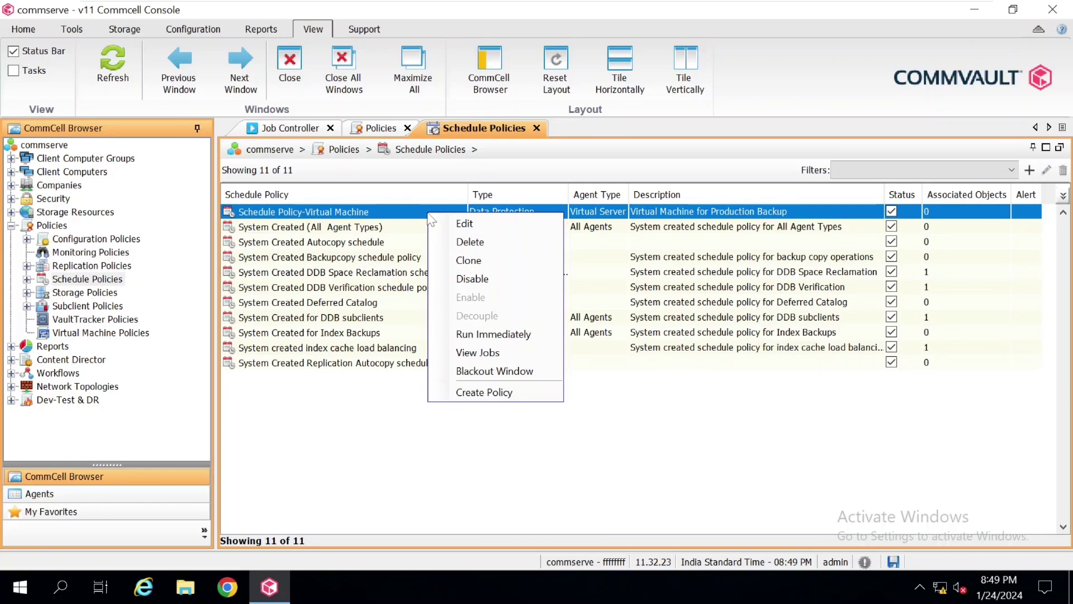
Clone the Virtual Machine policy and bring up the copy's Monthly Full task for editing
click(490, 262)
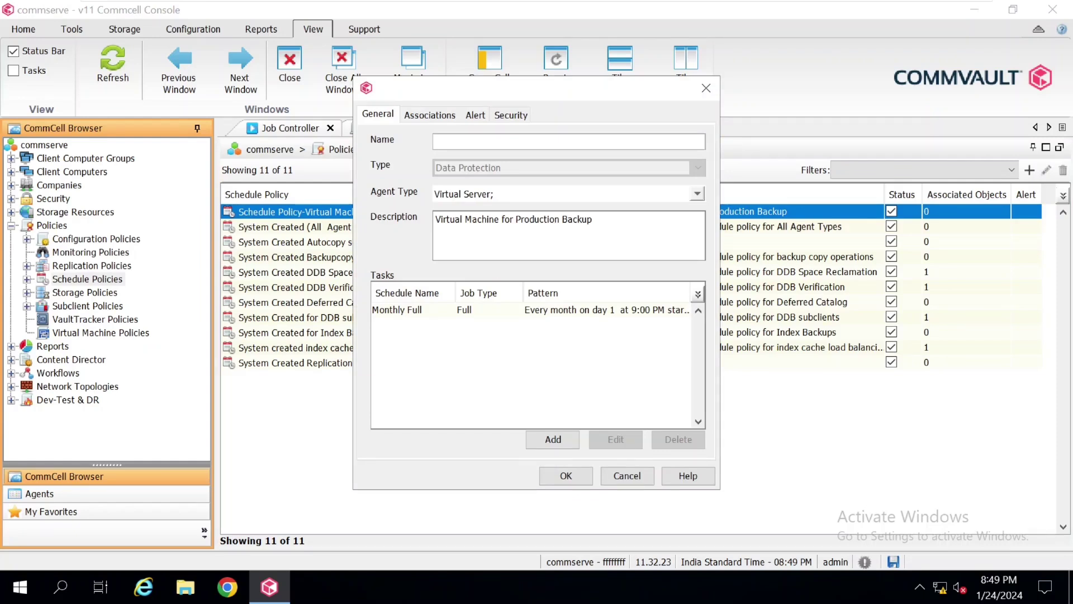
click(528, 243)
click(506, 309)
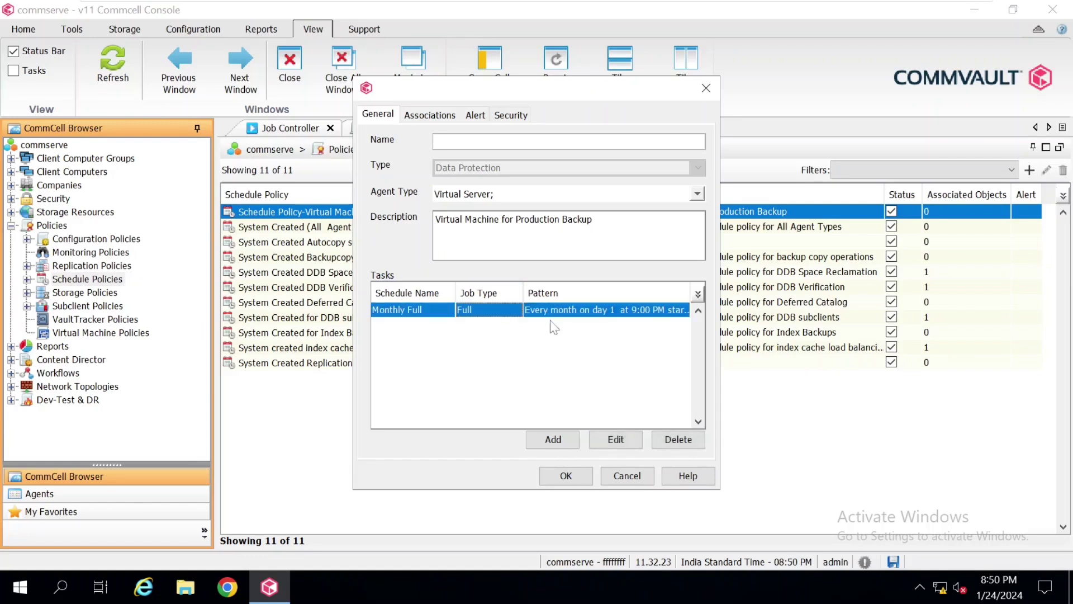
click(618, 439)
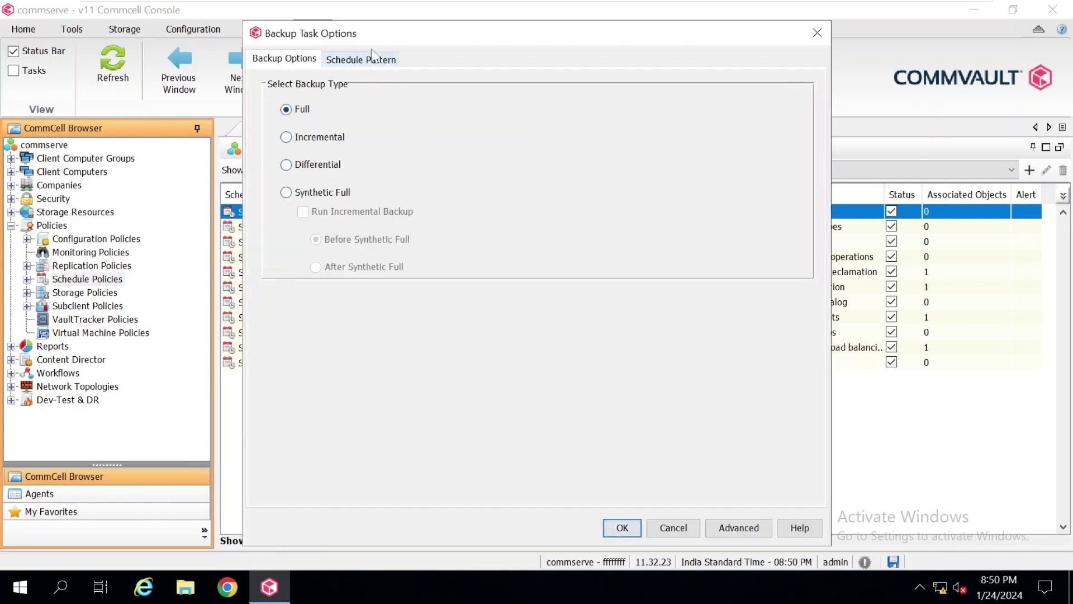
Change the Monthly Full schedule to run on day 2 of each month
click(372, 59)
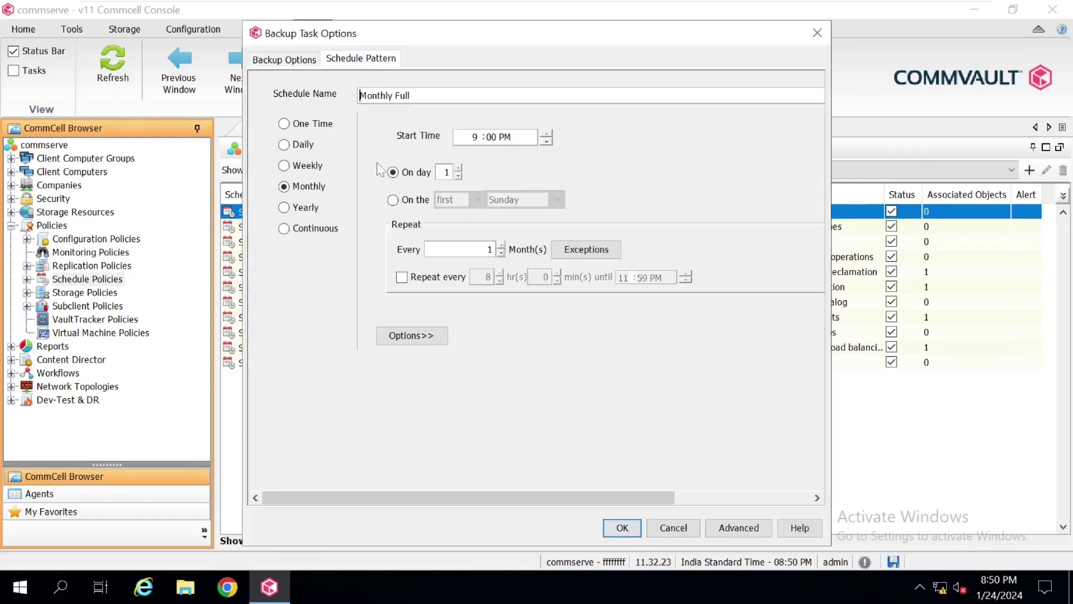
click(458, 169)
click(622, 528)
key(Tab)
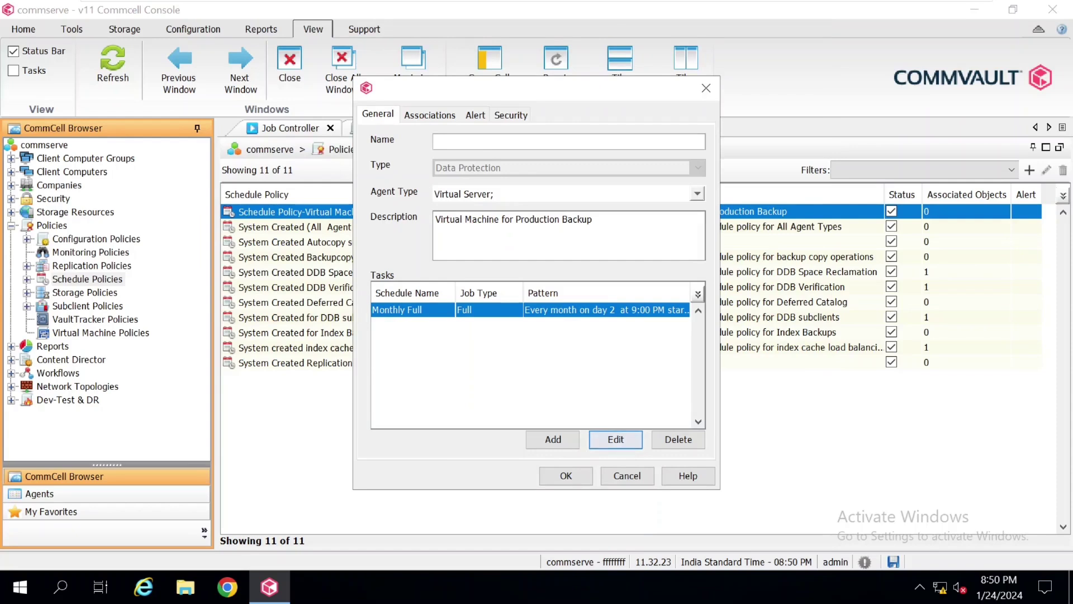
Save the clone as 'Schedule Policy-weekly' without the commserve association, then select it
text(Schedule Policy-weekly)
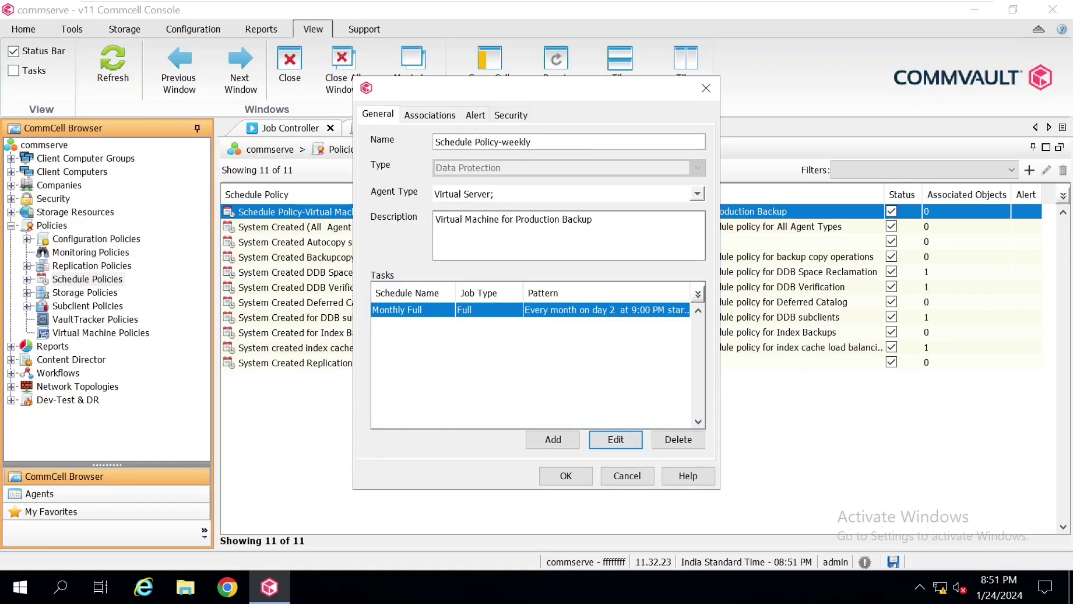
click(436, 116)
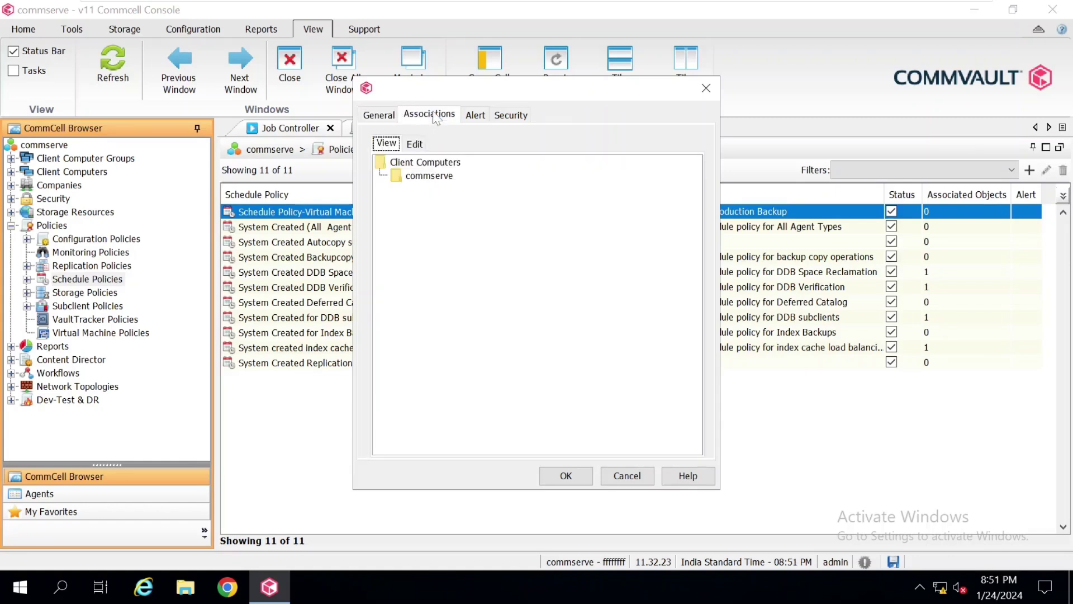
click(415, 144)
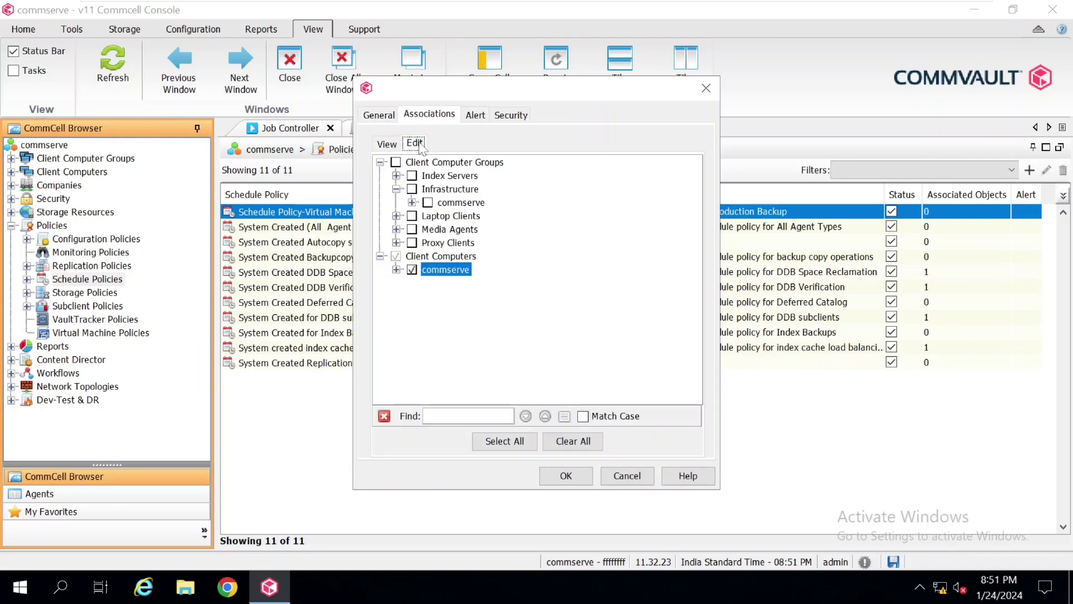
click(412, 270)
click(566, 476)
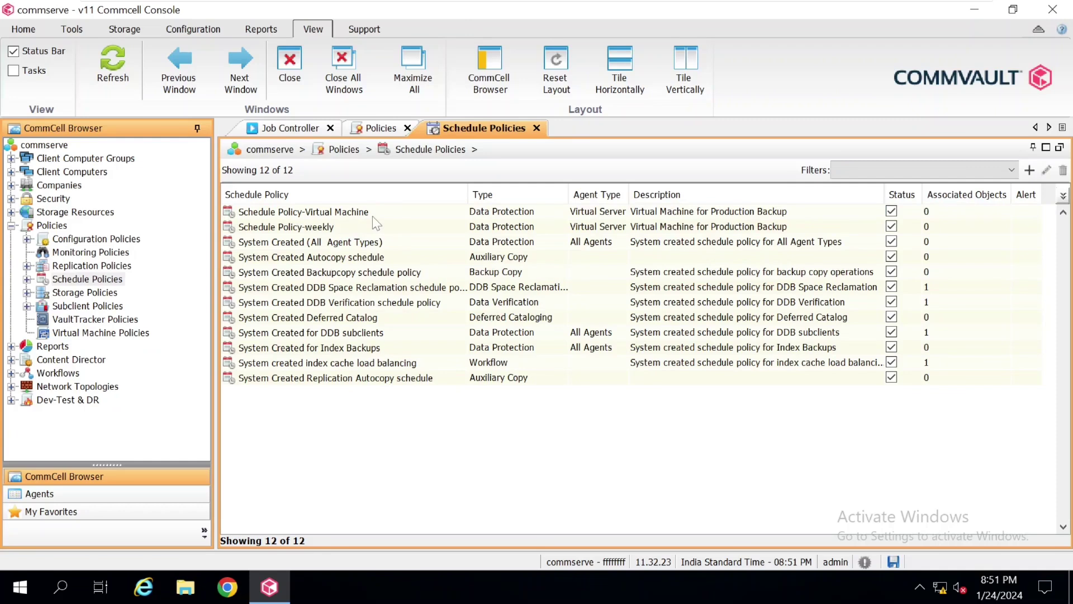
click(356, 227)
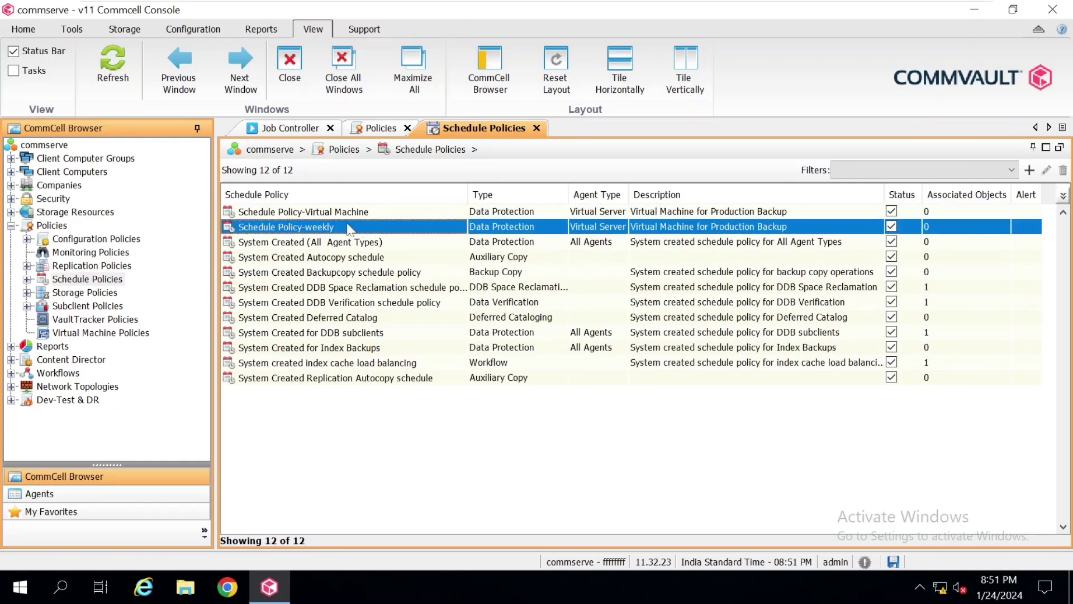